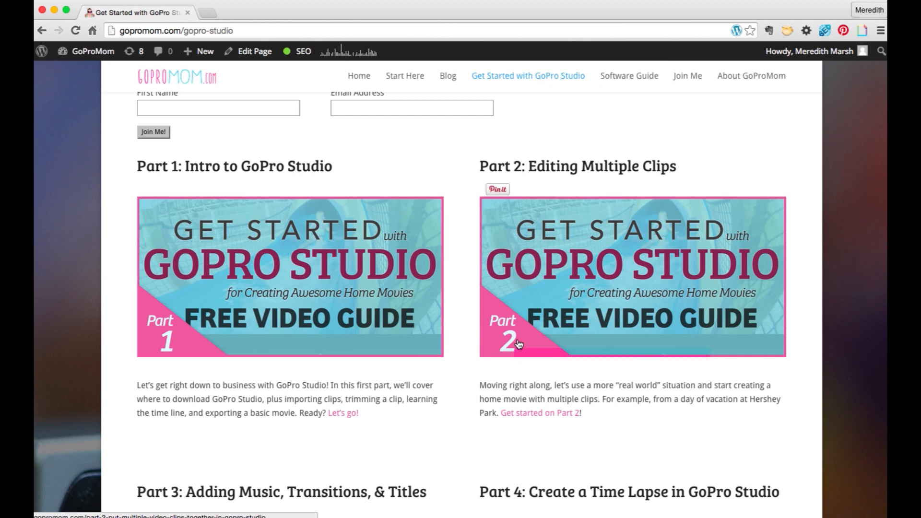
- Look over the four parts of the GoPro Studio video guide on the page
{"action": "scroll", "coordinate": [519, 344], "scroll_direction": "down", "scroll_amount": 4}
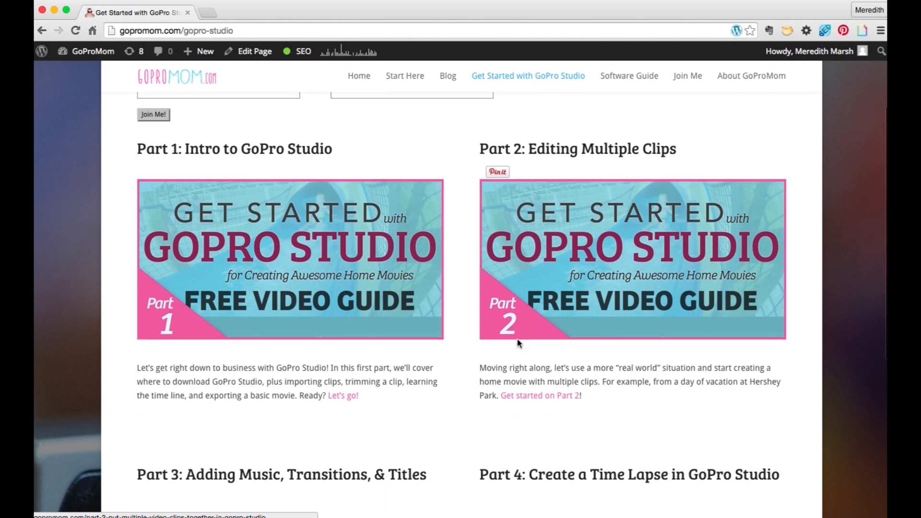
{"action": "scroll", "coordinate": [518, 343], "scroll_direction": "down", "scroll_amount": 1}
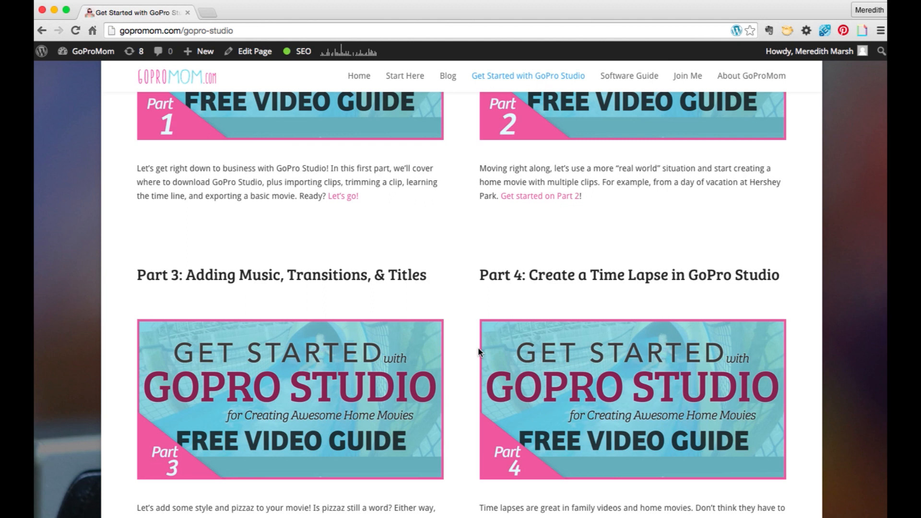
{"action": "scroll", "coordinate": [470, 356], "scroll_direction": "down", "scroll_amount": 3}
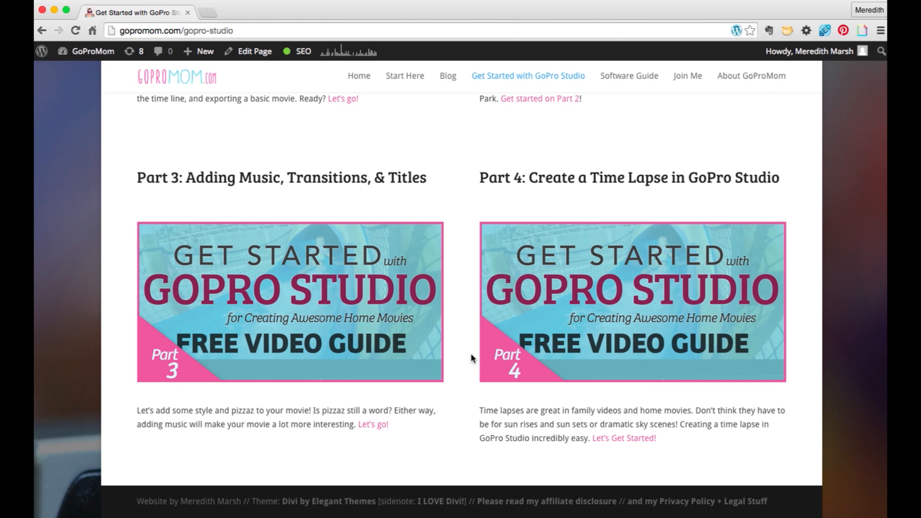
- Switch to GoPro Studio and look through the media clips and timeline of the Hershey Park 2 project
{"action": "key", "text": "super+Tab"}
{"action": "key", "text": "super+Tab"}
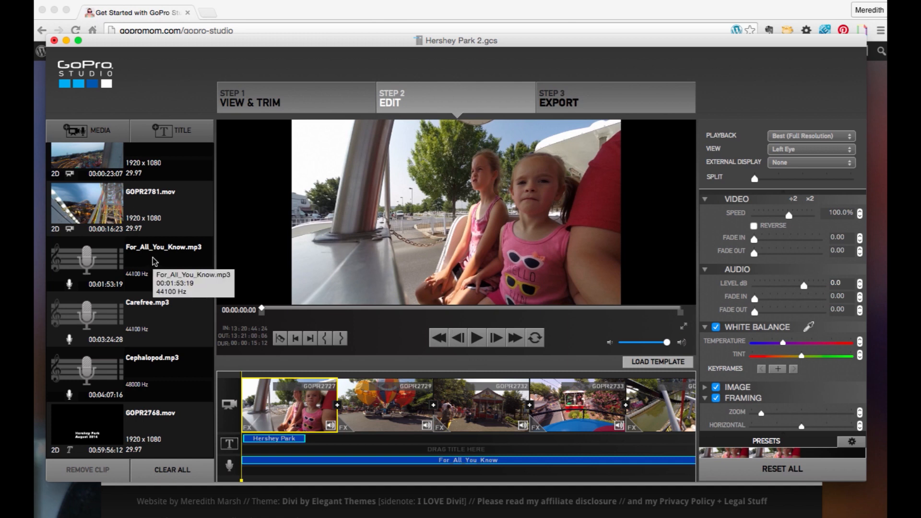
{"action": "scroll", "coordinate": [154, 260], "scroll_direction": "up", "scroll_amount": 10}
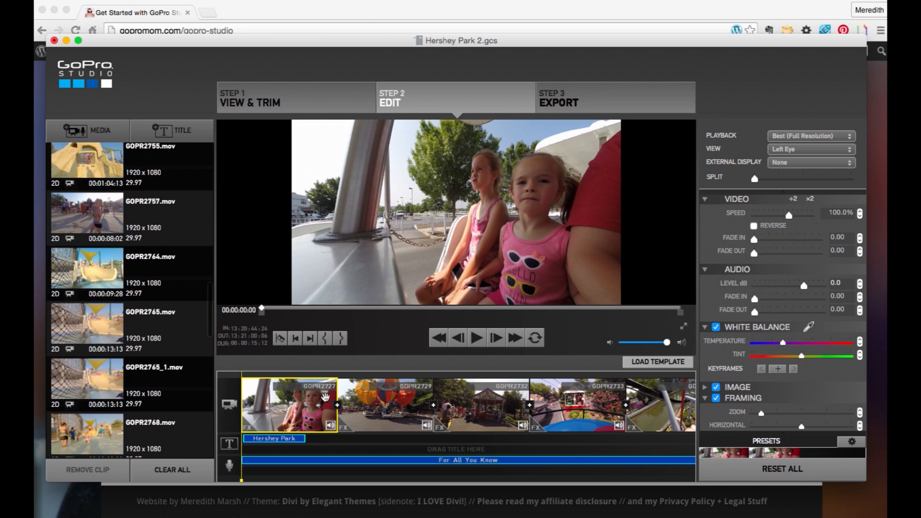
{"action": "scroll", "coordinate": [325, 400], "scroll_direction": "right", "scroll_amount": 10}
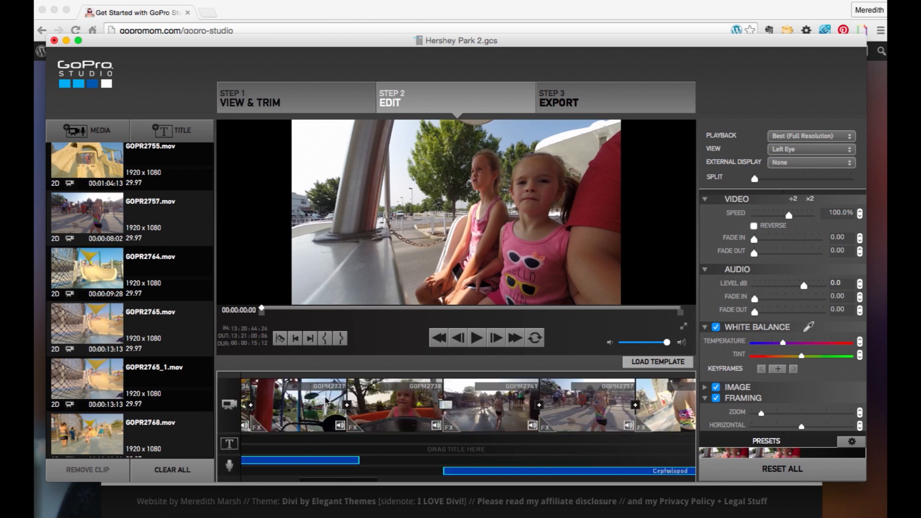
{"action": "scroll", "coordinate": [325, 401], "scroll_direction": "right", "scroll_amount": 10}
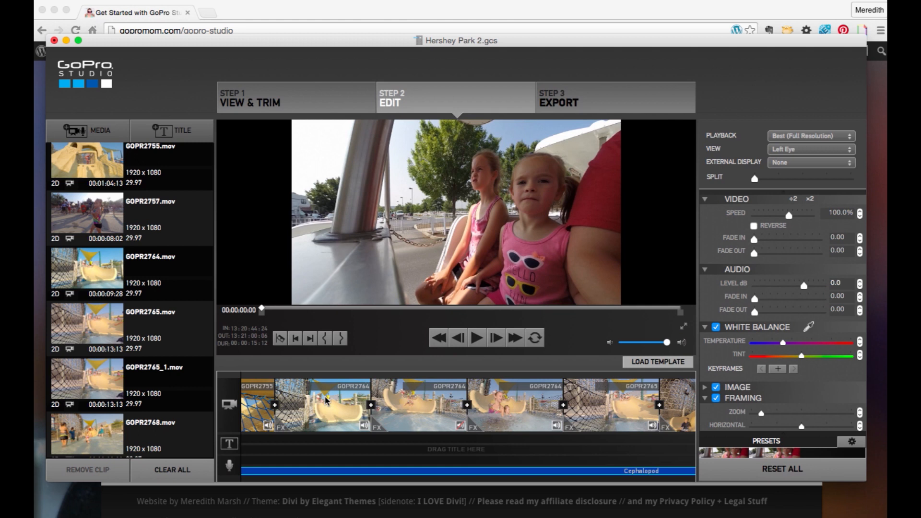
{"action": "scroll", "coordinate": [325, 401], "scroll_direction": "left", "scroll_amount": 5}
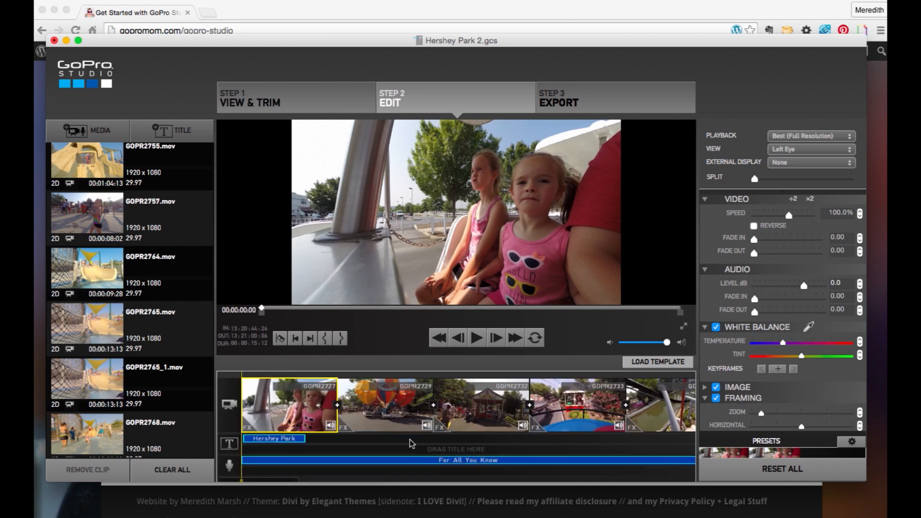
- Examine the timeline's clip, title and music tracks and the audio, white balance and framing controls
{"action": "scroll", "coordinate": [412, 443], "scroll_direction": "right", "scroll_amount": 3}
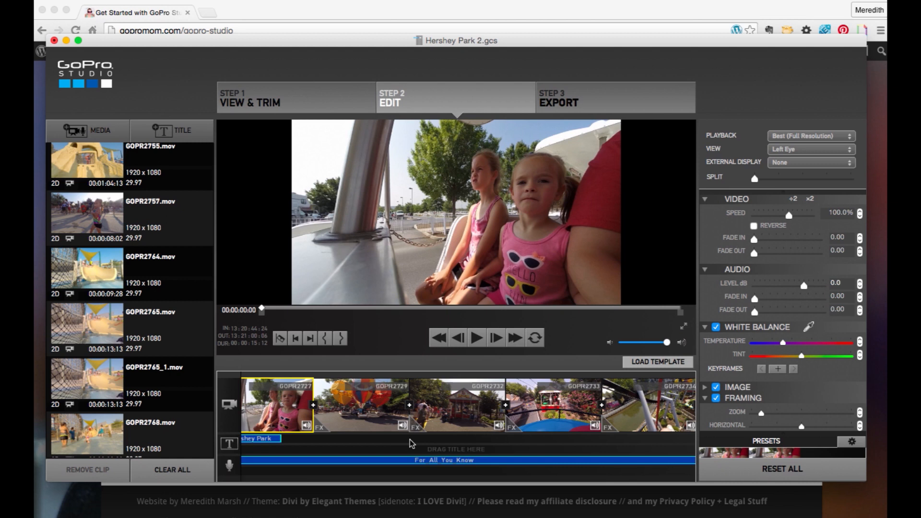
{"action": "scroll", "coordinate": [411, 443], "scroll_direction": "right", "scroll_amount": 5}
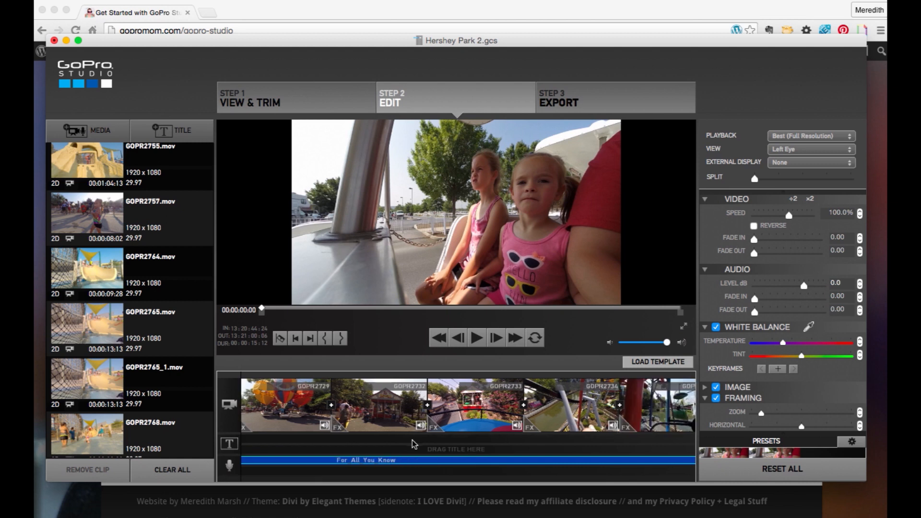
{"action": "scroll", "coordinate": [781, 380], "scroll_direction": "down", "scroll_amount": 3}
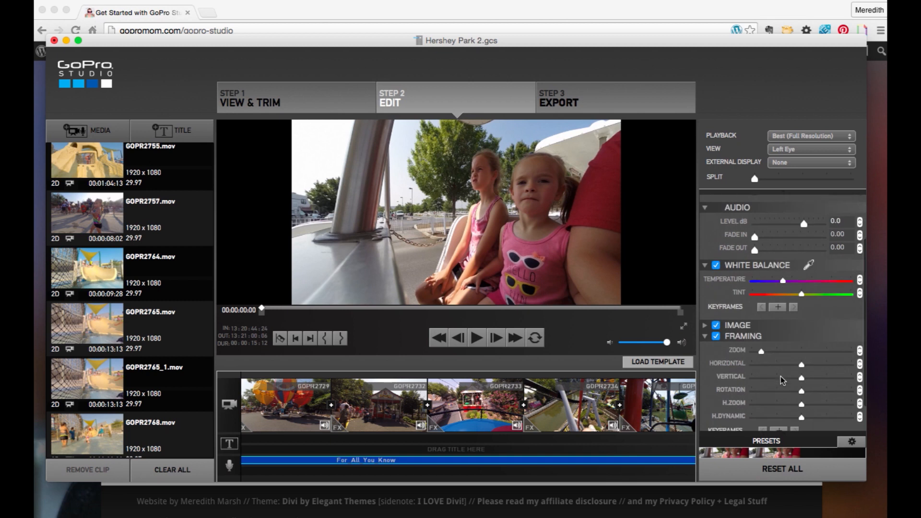
{"action": "scroll", "coordinate": [749, 370], "scroll_direction": "down", "scroll_amount": 1}
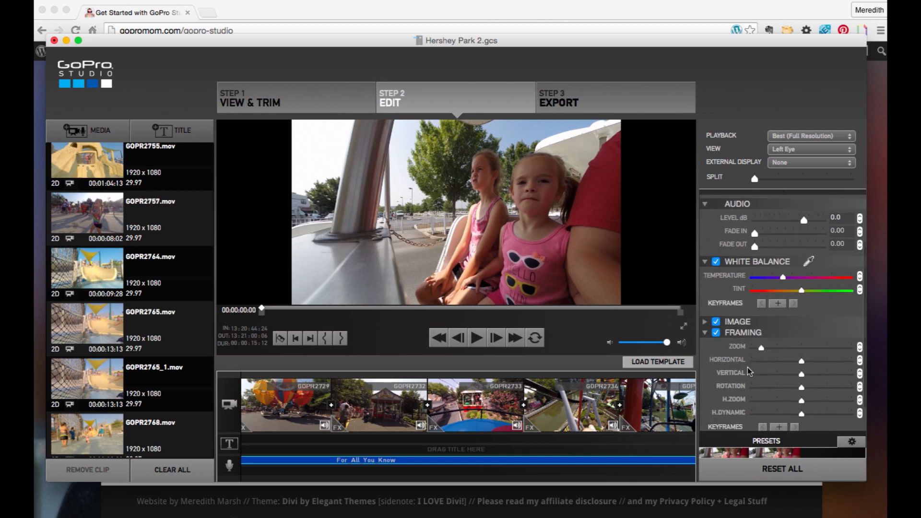
{"action": "scroll", "coordinate": [750, 370], "scroll_direction": "down", "scroll_amount": 1}
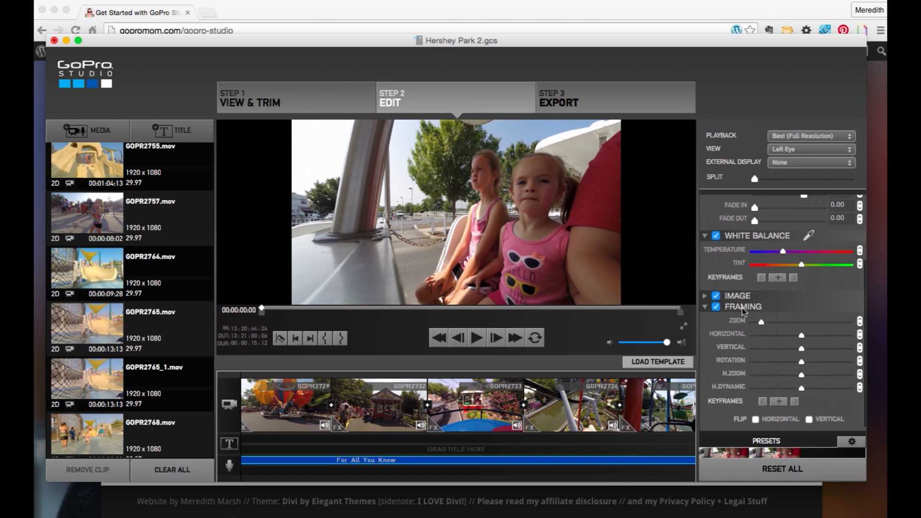
{"action": "scroll", "coordinate": [742, 309], "scroll_direction": "down", "scroll_amount": 1}
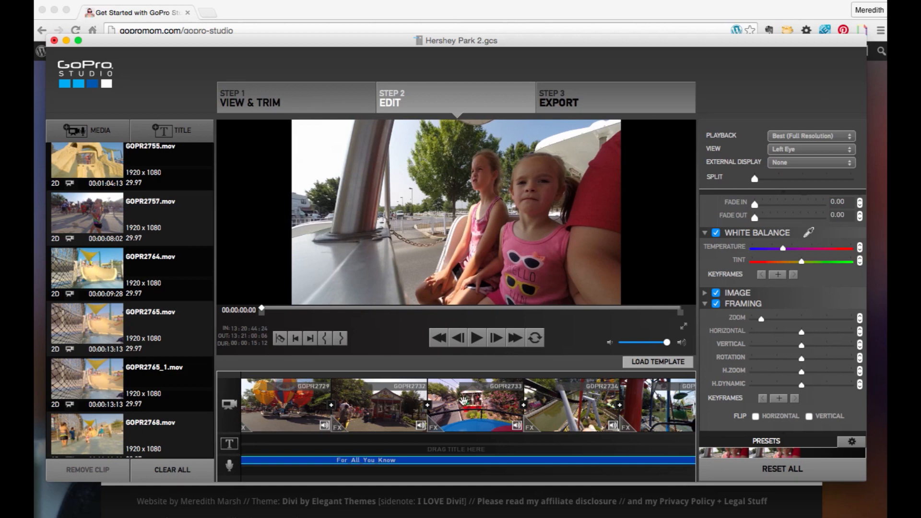
- Reframe the GOPR2733 clip by zooming in to about mid-range and shifting its picture horizontally to the left
{"action": "left_click", "coordinate": [473, 402]}
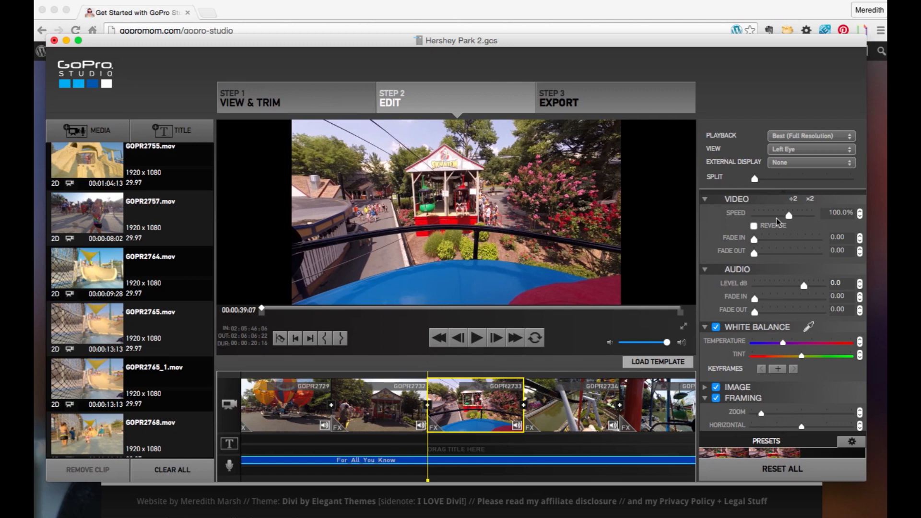
{"action": "scroll", "coordinate": [761, 391], "scroll_direction": "down", "scroll_amount": 5}
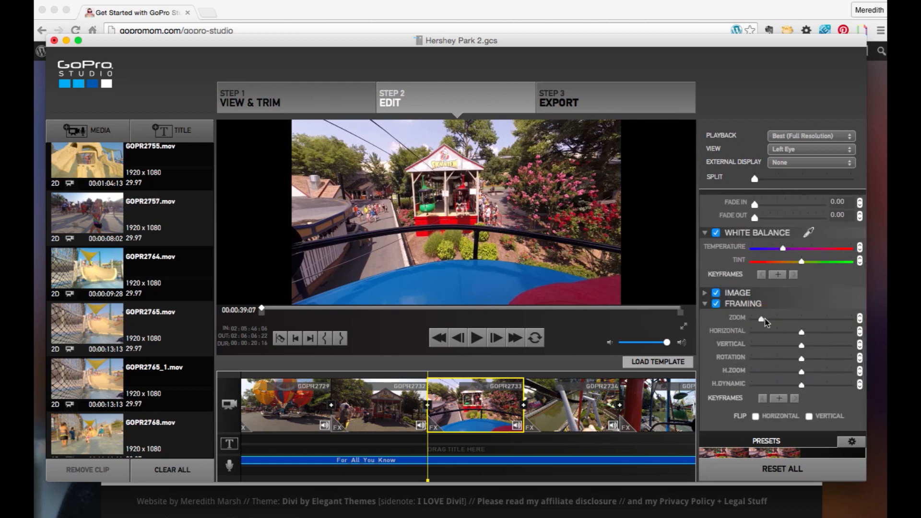
{"action": "left_click", "coordinate": [777, 318]}
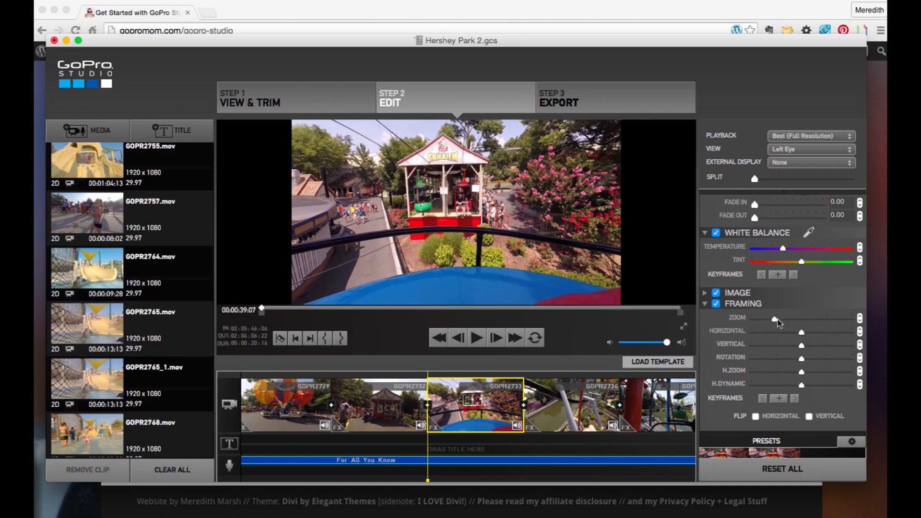
{"action": "key", "text": "super+z"}
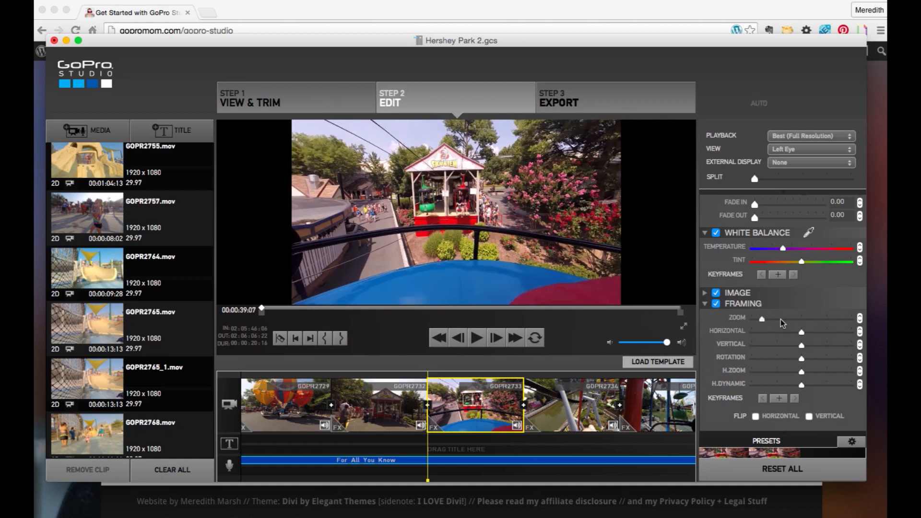
{"action": "left_click_drag", "start_coordinate": [763, 319], "coordinate": [799, 319]}
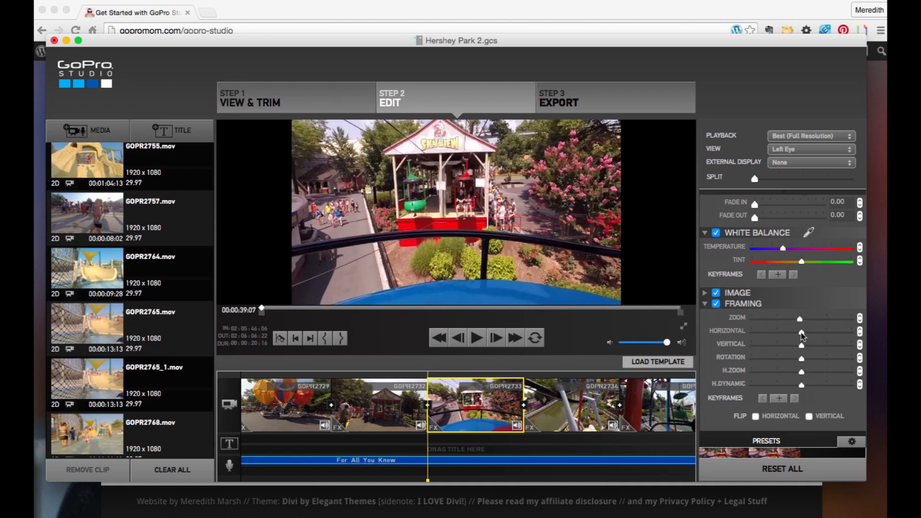
{"action": "left_click", "coordinate": [801, 332]}
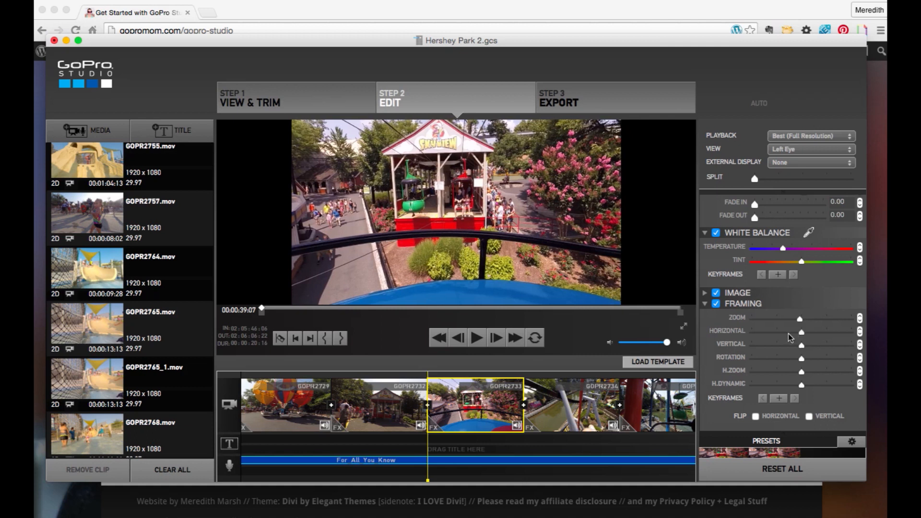
{"action": "left_click_drag", "start_coordinate": [782, 335], "coordinate": [802, 335]}
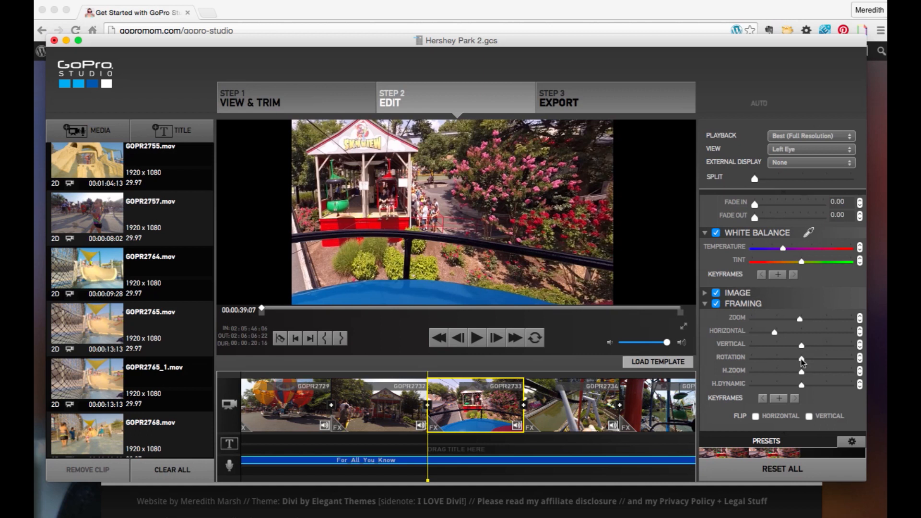
- Try rotating the GOPR2733 clip's picture clockwise and return the rotation to about neutral
{"action": "left_click", "coordinate": [775, 360]}
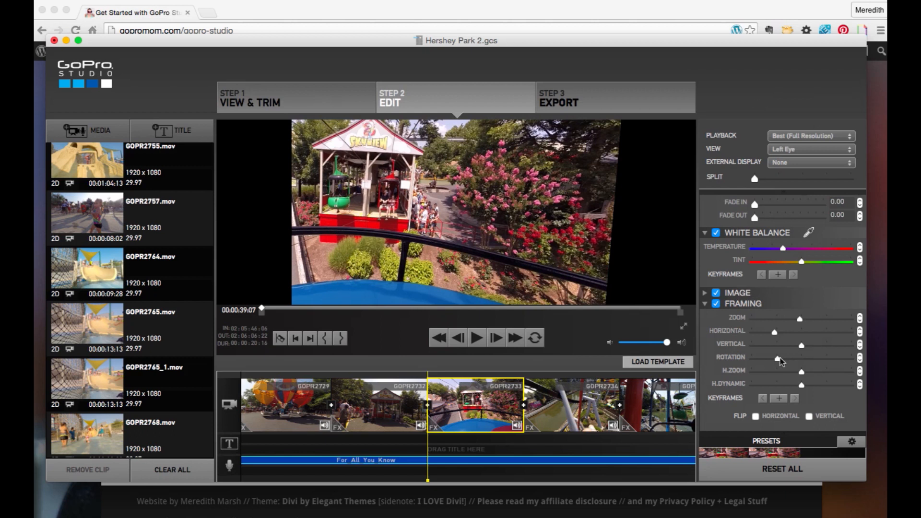
{"action": "left_click", "coordinate": [805, 361]}
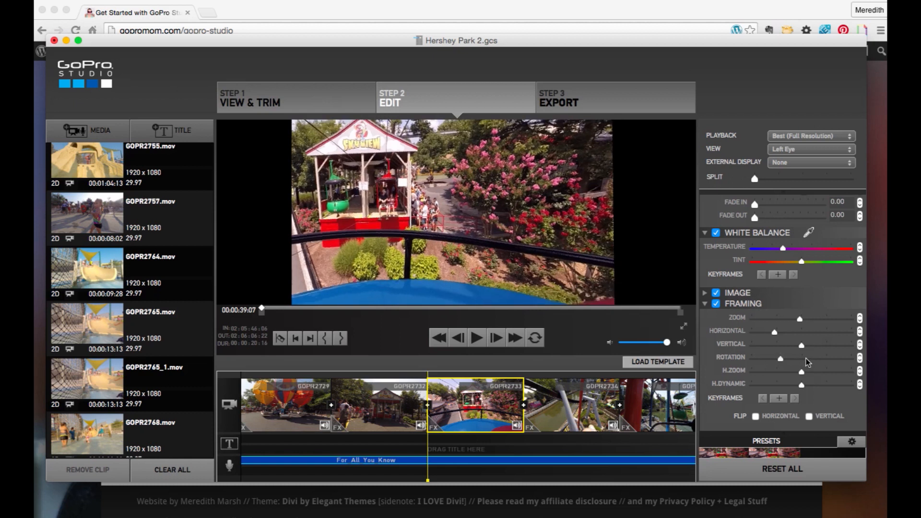
{"action": "left_click", "coordinate": [799, 360]}
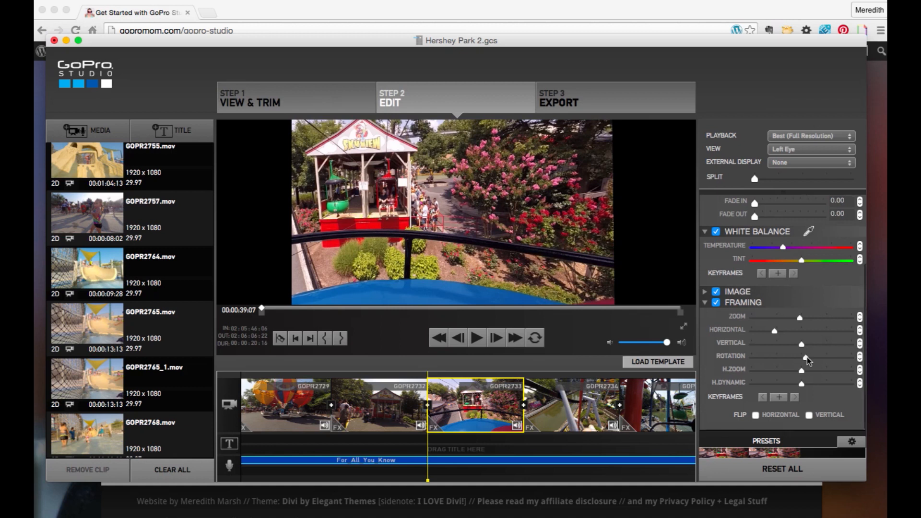
- Collapse the Framing settings and expand the Image settings for the selected clip
{"action": "left_click", "coordinate": [703, 304]}
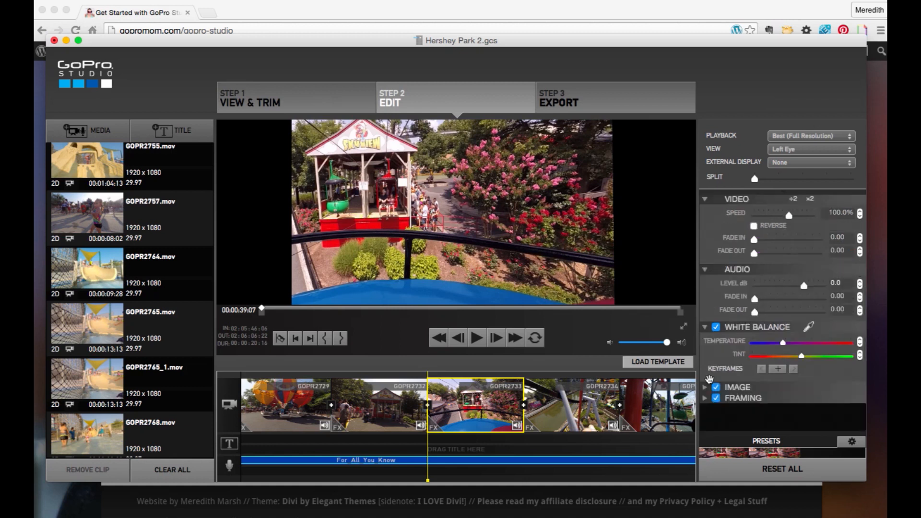
{"action": "left_click", "coordinate": [705, 387]}
{"action": "scroll", "coordinate": [838, 365], "scroll_direction": "down", "scroll_amount": 2}
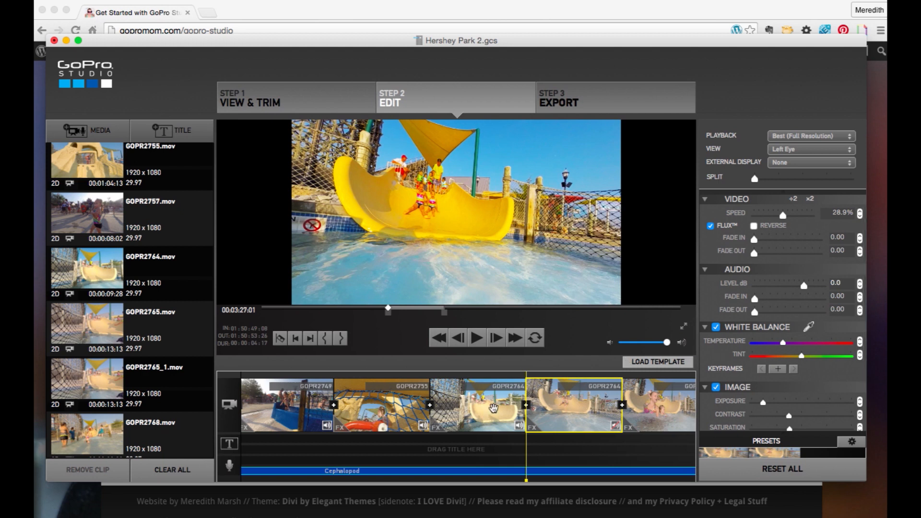
- Find the GOPR2769 water slide clips further along the timeline and select the second one
{"action": "scroll", "coordinate": [577, 438], "scroll_direction": "right", "scroll_amount": 10}
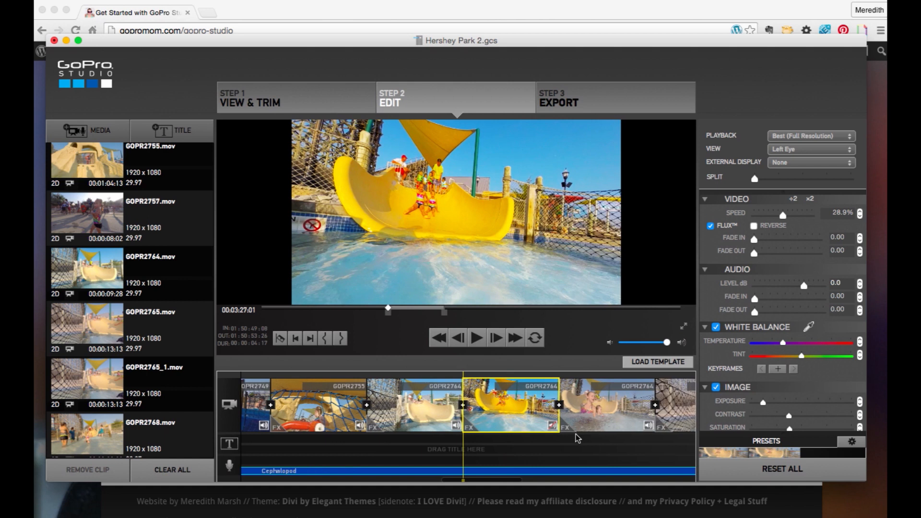
{"action": "scroll", "coordinate": [577, 438], "scroll_direction": "right", "scroll_amount": 2}
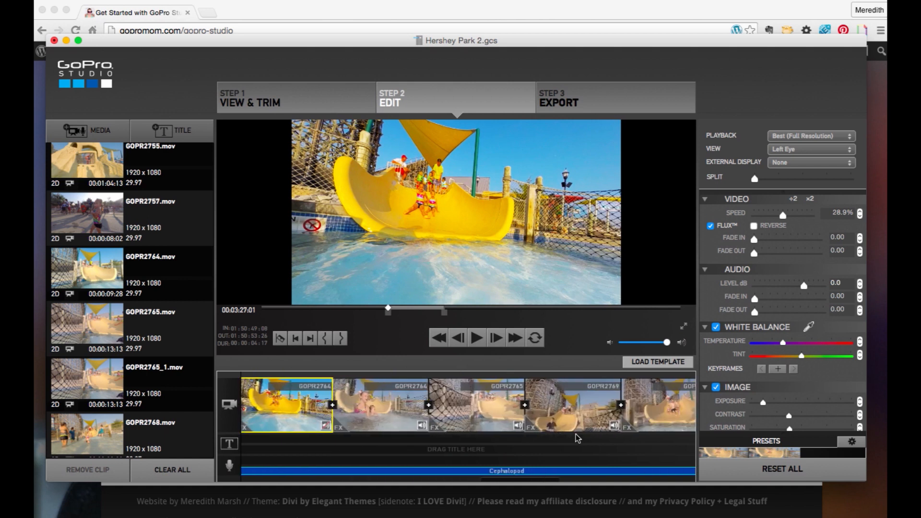
{"action": "scroll", "coordinate": [577, 437], "scroll_direction": "right", "scroll_amount": 5}
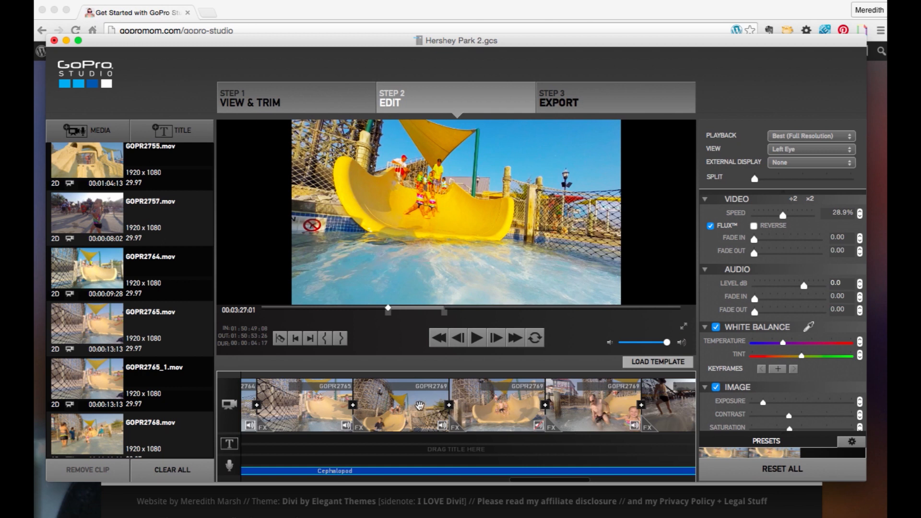
{"action": "scroll", "coordinate": [420, 408], "scroll_direction": "right", "scroll_amount": 3}
{"action": "scroll", "coordinate": [420, 408], "scroll_direction": "right", "scroll_amount": 5}
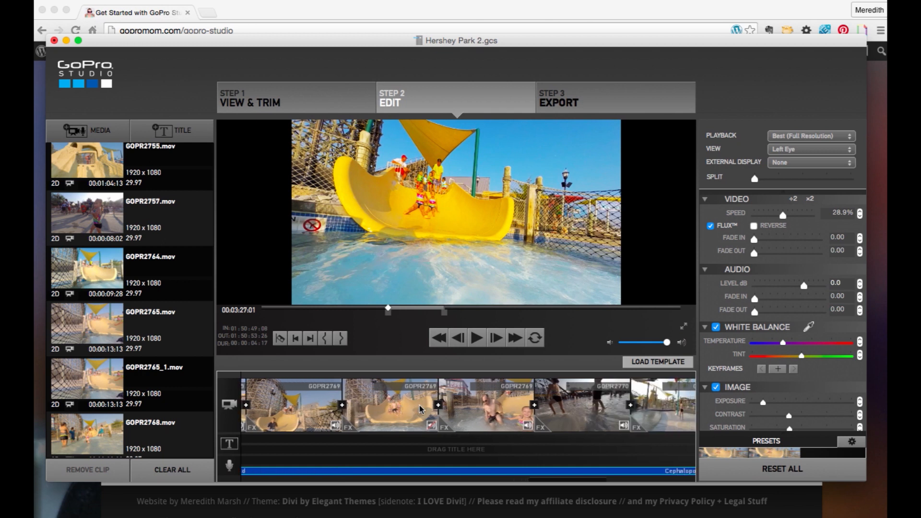
{"action": "scroll", "coordinate": [420, 409], "scroll_direction": "left", "scroll_amount": 4}
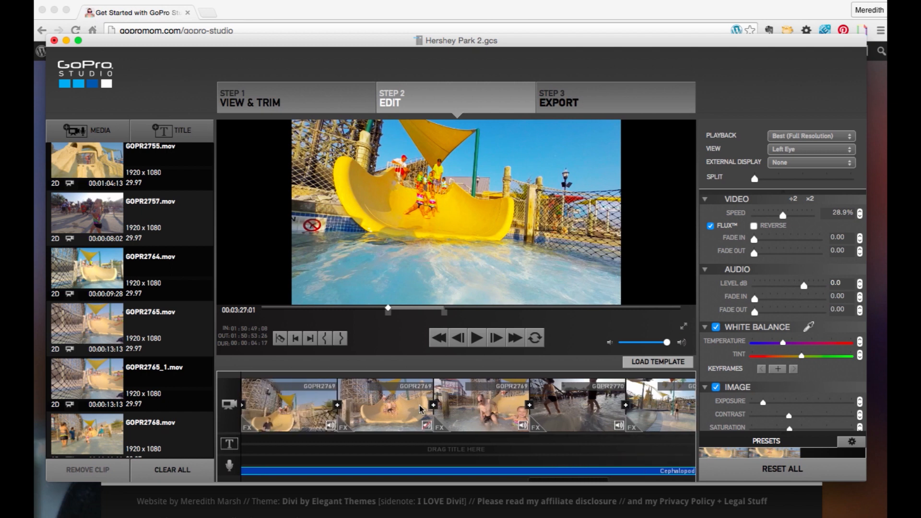
{"action": "left_click", "coordinate": [387, 411]}
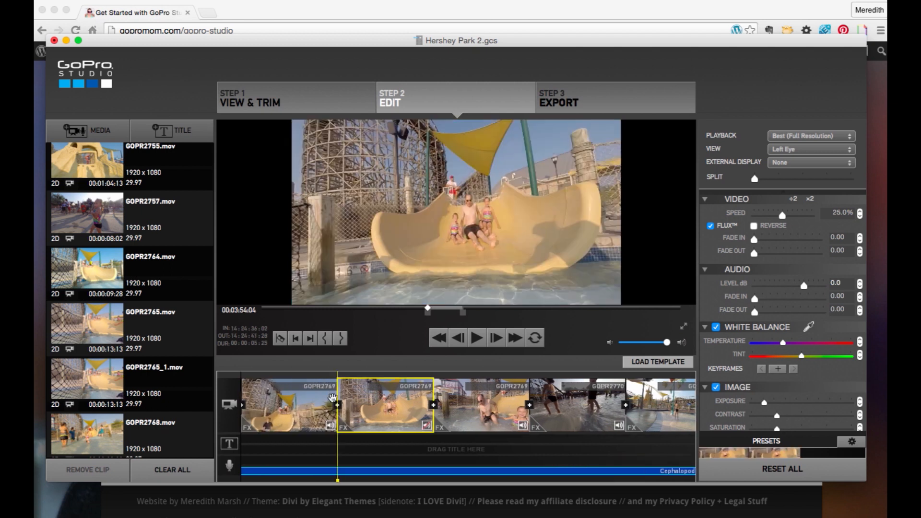
- Play the timeline from the first GOPR2769 clip and pause within the third GOPR2769 clip
{"action": "left_click", "coordinate": [263, 382]}
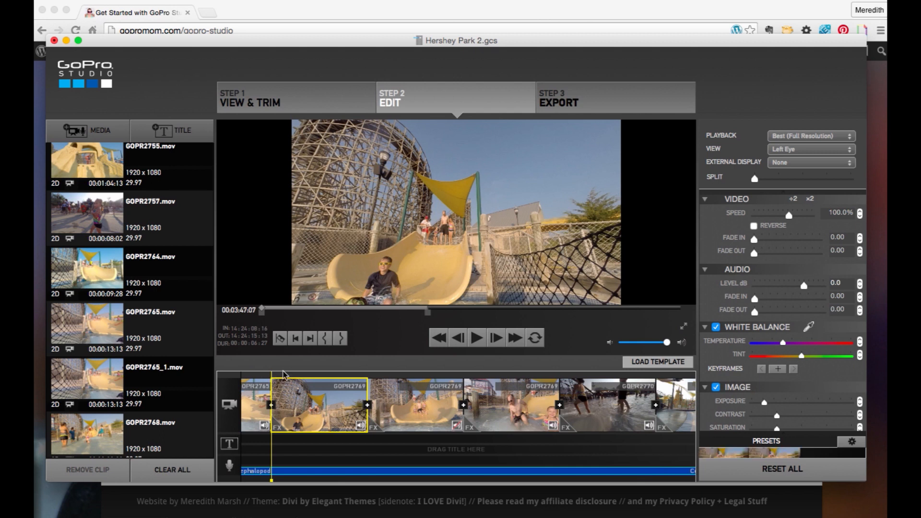
{"action": "key", "text": "space"}
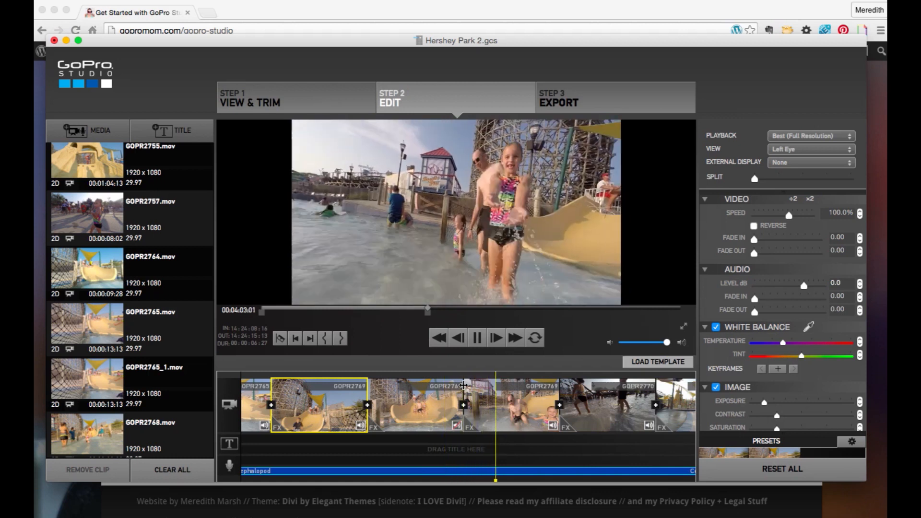
{"action": "left_click", "coordinate": [477, 338]}
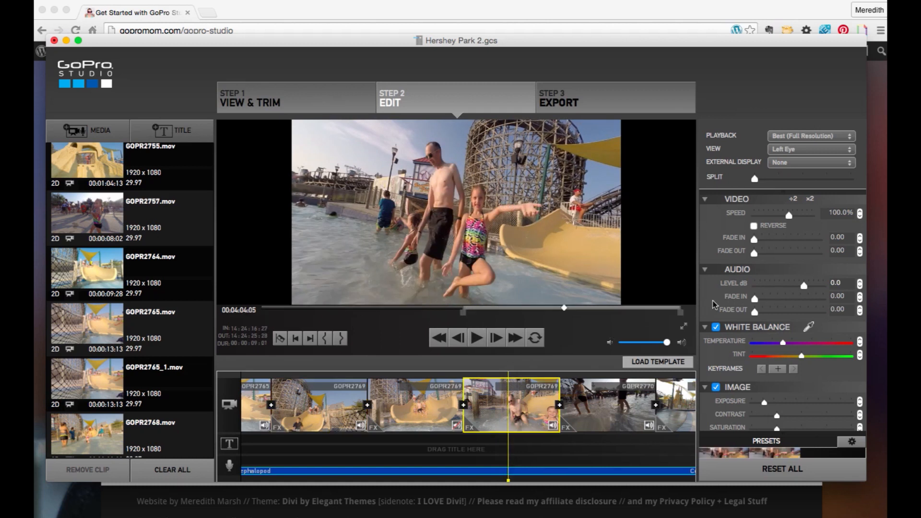
- Review the second GOPR2769 clip's video speed settings and select the GOPR2772 clip further along the timeline
{"action": "left_click", "coordinate": [408, 405]}
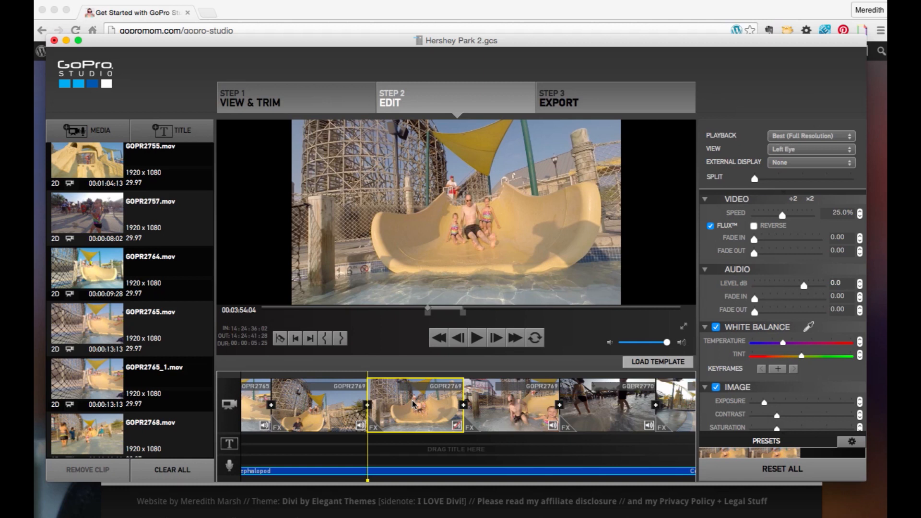
{"action": "scroll", "coordinate": [779, 244], "scroll_direction": "down", "scroll_amount": 1}
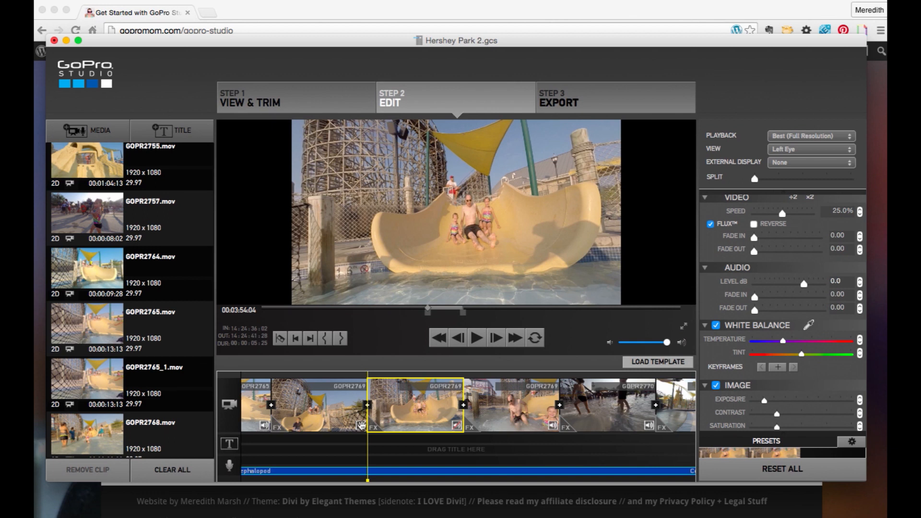
{"action": "scroll", "coordinate": [355, 427], "scroll_direction": "right", "scroll_amount": 5}
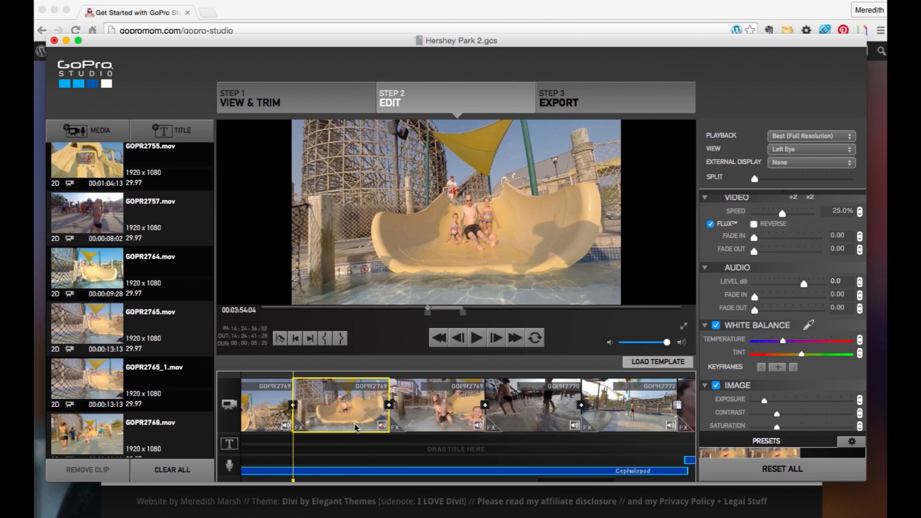
{"action": "scroll", "coordinate": [355, 427], "scroll_direction": "right", "scroll_amount": 8}
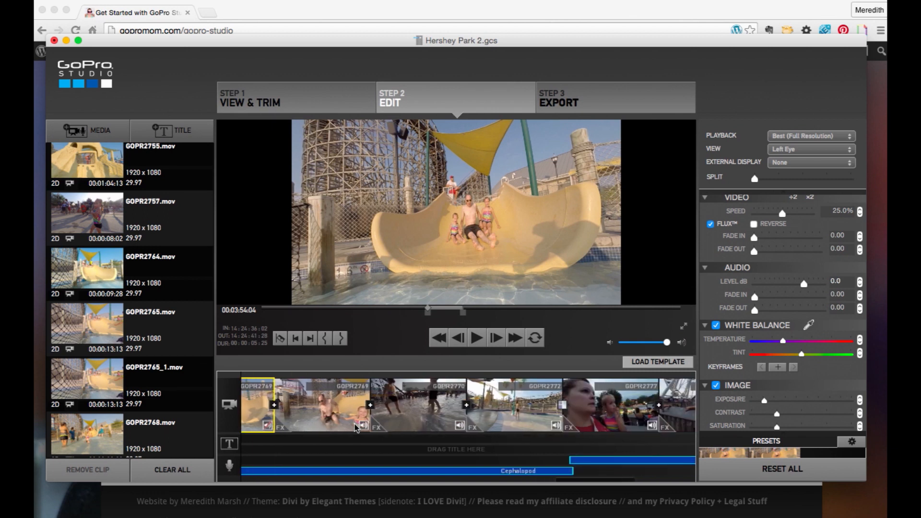
{"action": "left_click", "coordinate": [521, 408]}
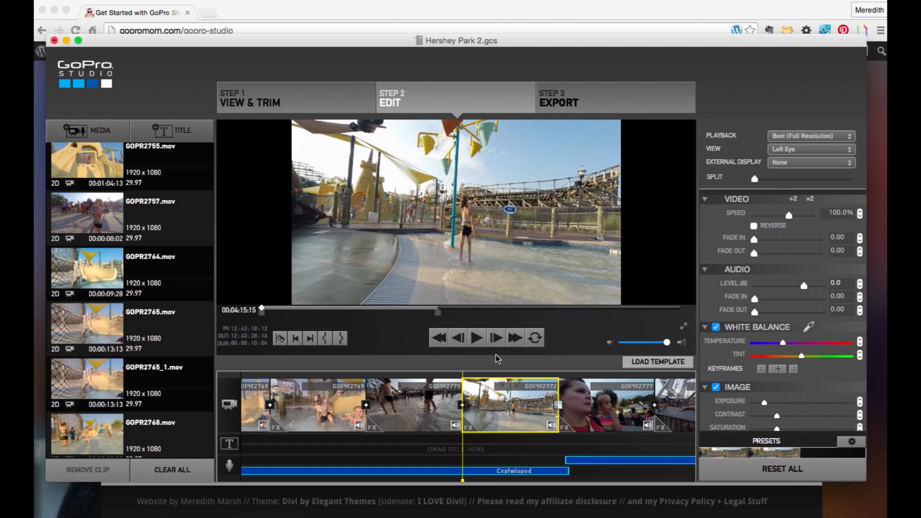
- Play from the start of the GOPR2770 clip into GOPR2772, and split GOPR2772 at 00:04:17:29
{"action": "left_click", "coordinate": [403, 416]}
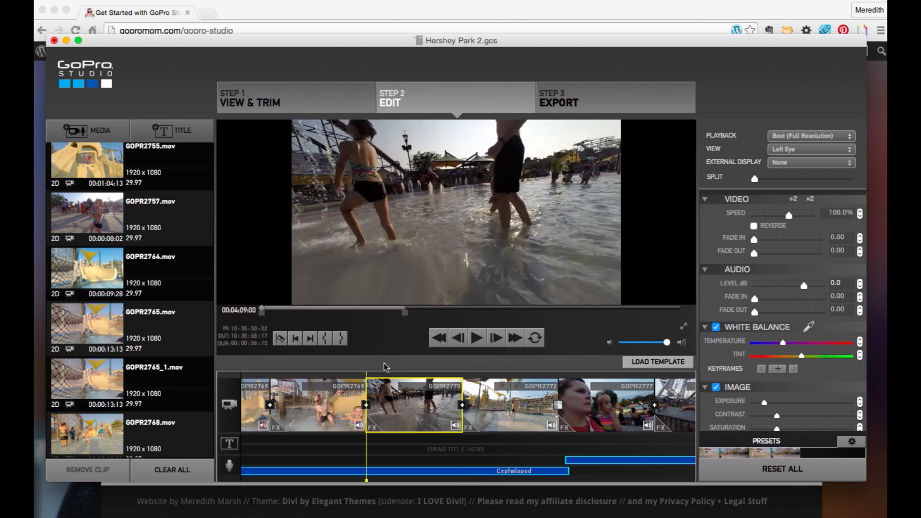
{"action": "key", "text": "space"}
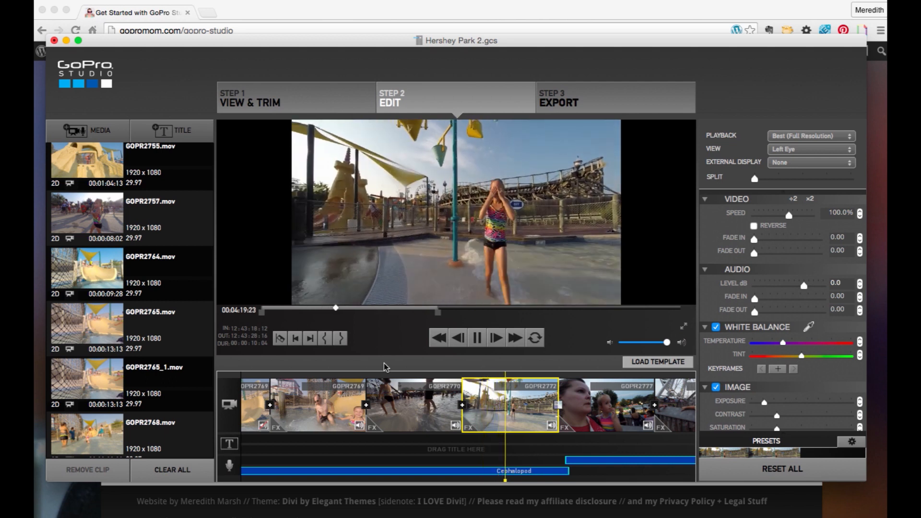
{"action": "key", "text": "space"}
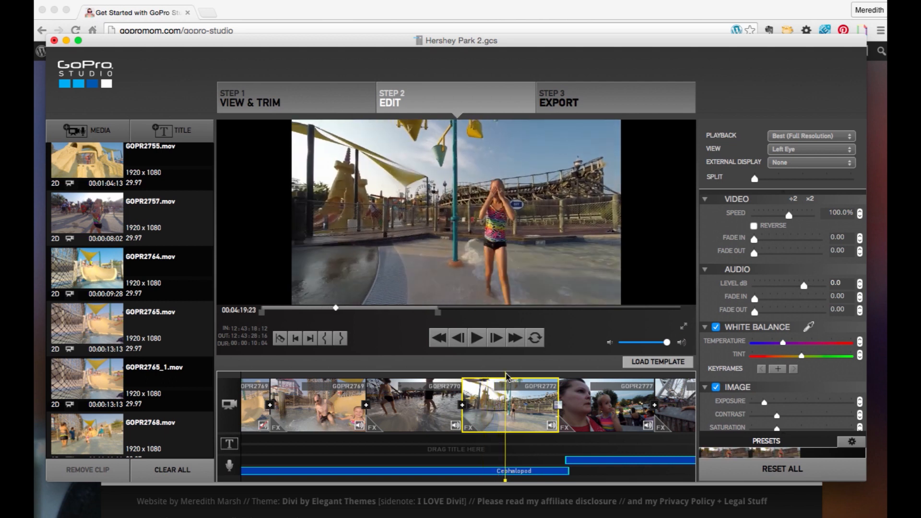
{"action": "left_click_drag", "start_coordinate": [506, 375], "coordinate": [487, 379]}
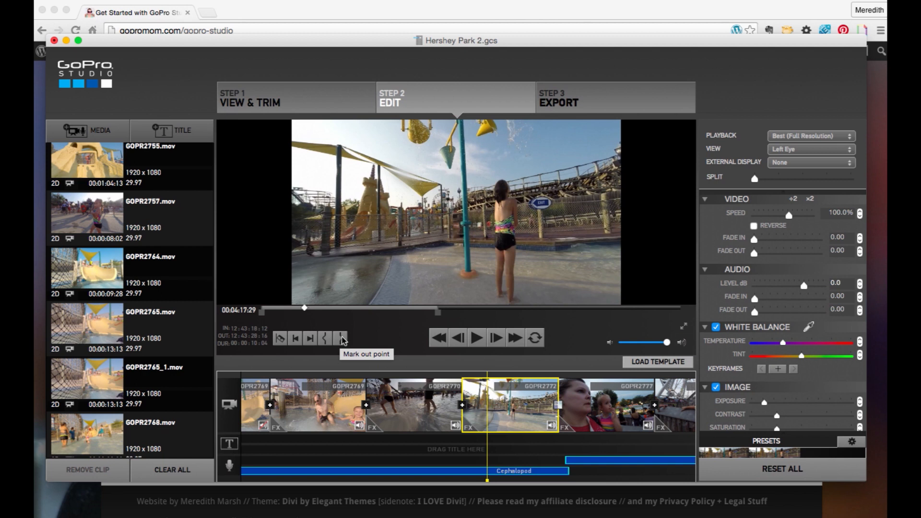
{"action": "left_click", "coordinate": [281, 339]}
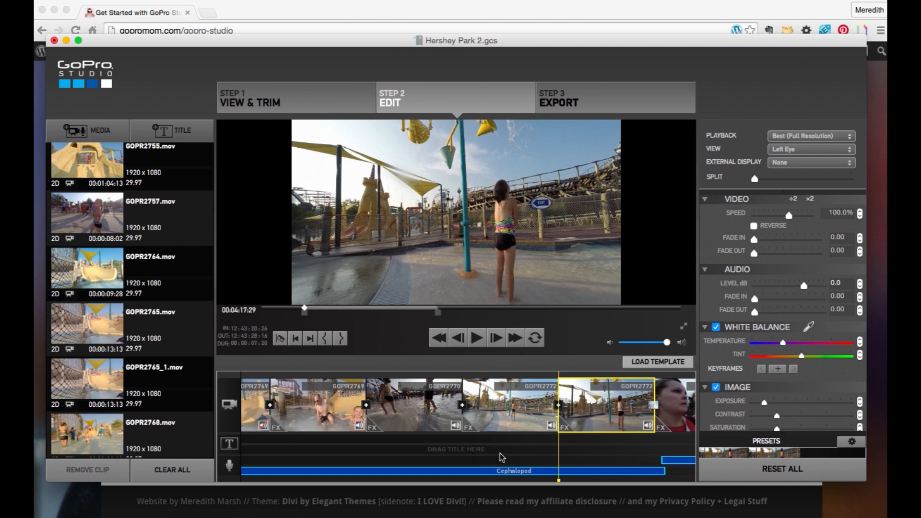
- Play from the first GOPR2772 segment into the second and split the second segment at frame 00:04:18:24
{"action": "scroll", "coordinate": [516, 422], "scroll_direction": "right", "scroll_amount": 2}
{"action": "scroll", "coordinate": [516, 422], "scroll_direction": "right", "scroll_amount": 1}
{"action": "left_click", "coordinate": [488, 410]}
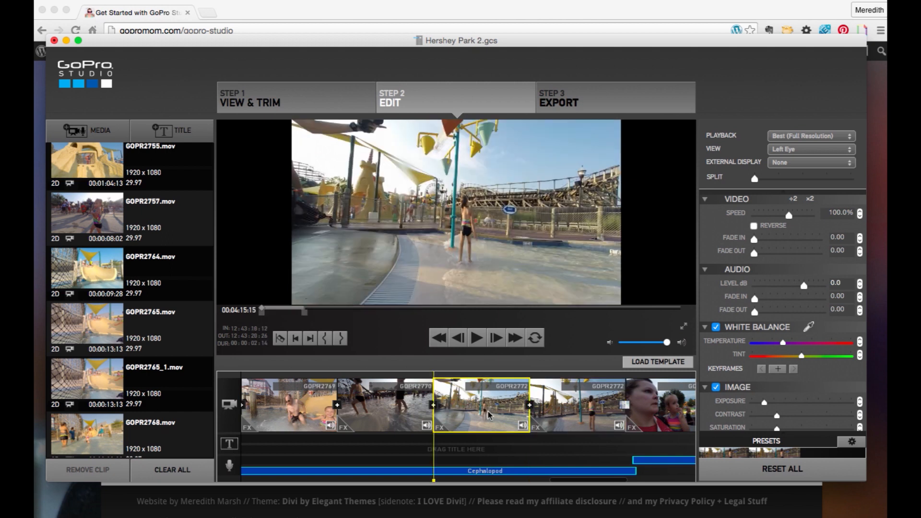
{"action": "key", "text": "space"}
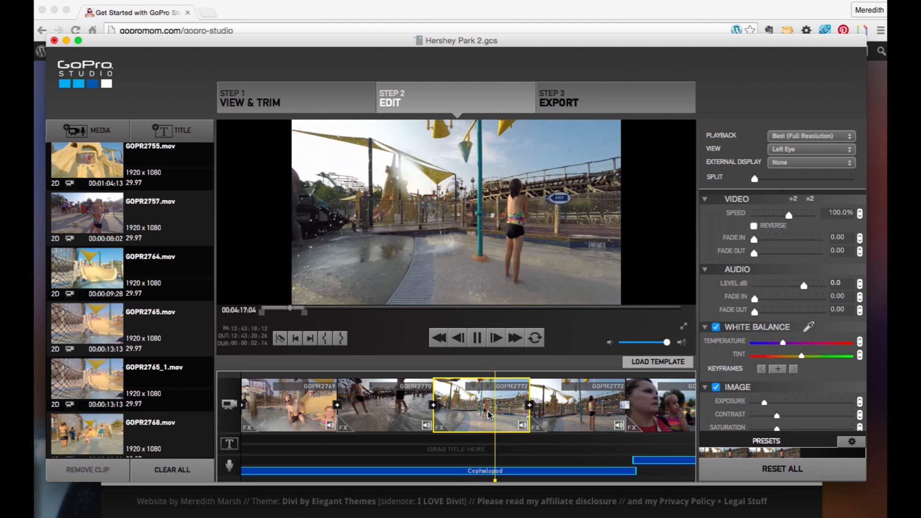
{"action": "key", "text": "space"}
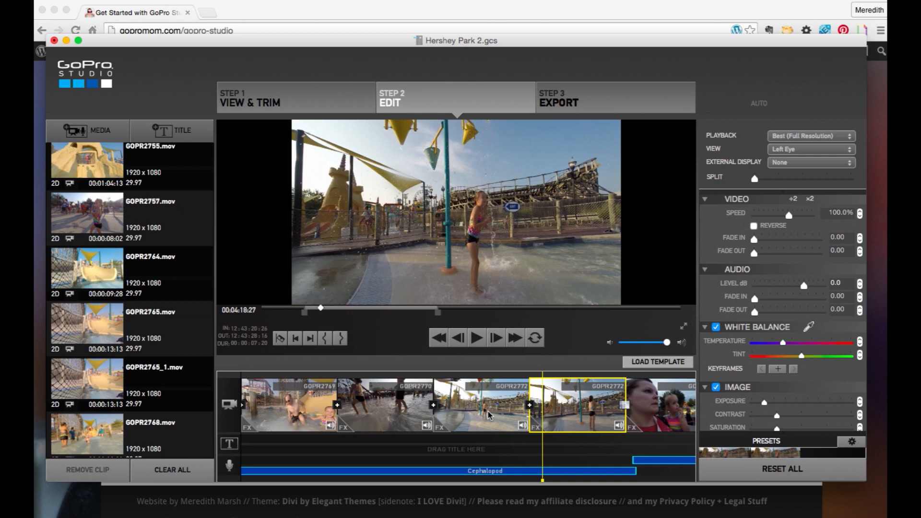
{"action": "key", "text": "Left"}
{"action": "key", "text": "Left"}
{"action": "key", "text": "Left"}
{"action": "key", "text": "Left"}
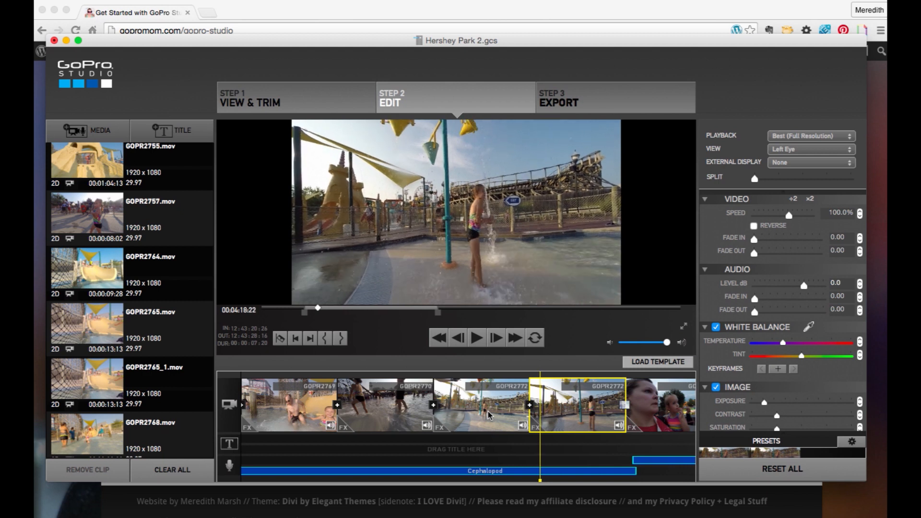
{"action": "key", "text": "Right"}
{"action": "key", "text": "Right"}
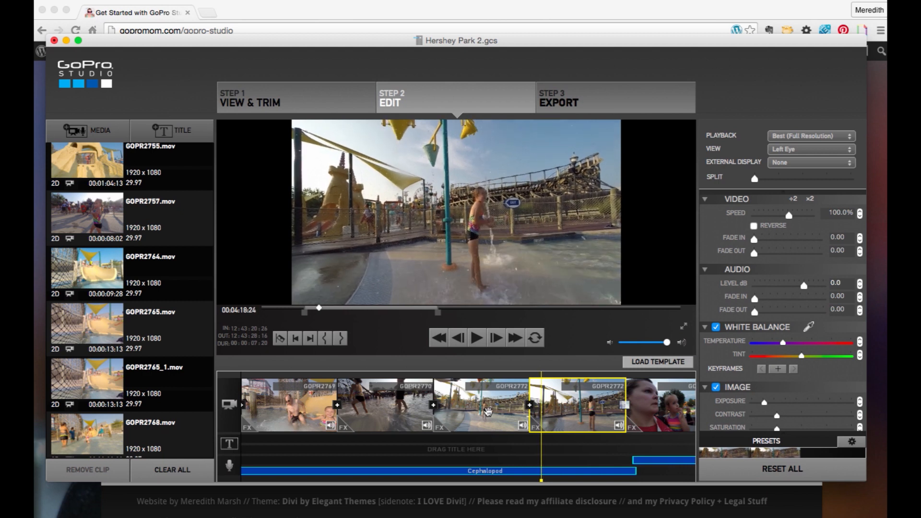
{"action": "left_click", "coordinate": [277, 339]}
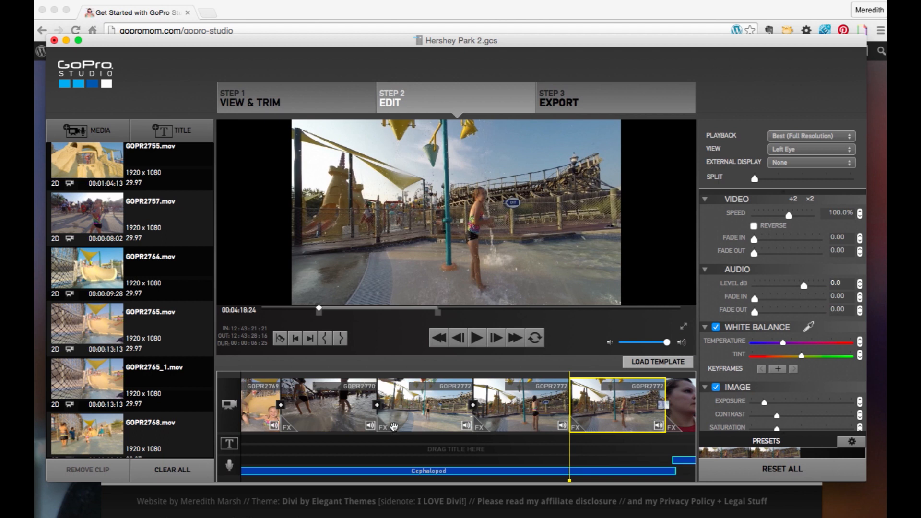
- Slow the middle GOPR2772 segment down to about 26.8% speed
{"action": "left_click", "coordinate": [515, 411]}
{"action": "left_click", "coordinate": [516, 410]}
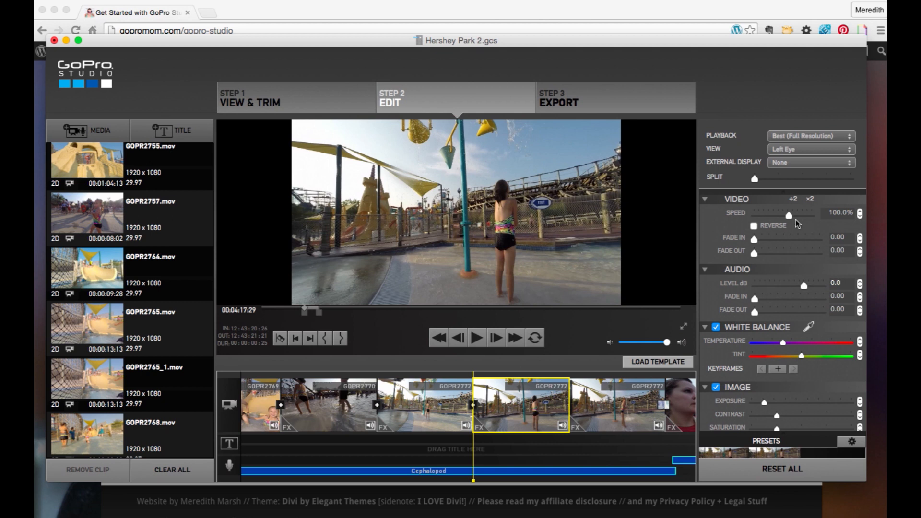
{"action": "left_click_drag", "start_coordinate": [790, 215], "coordinate": [783, 221]}
- Play the timeline from just before the first GOPR2772 segment and pause within the third one
{"action": "left_click", "coordinate": [375, 378]}
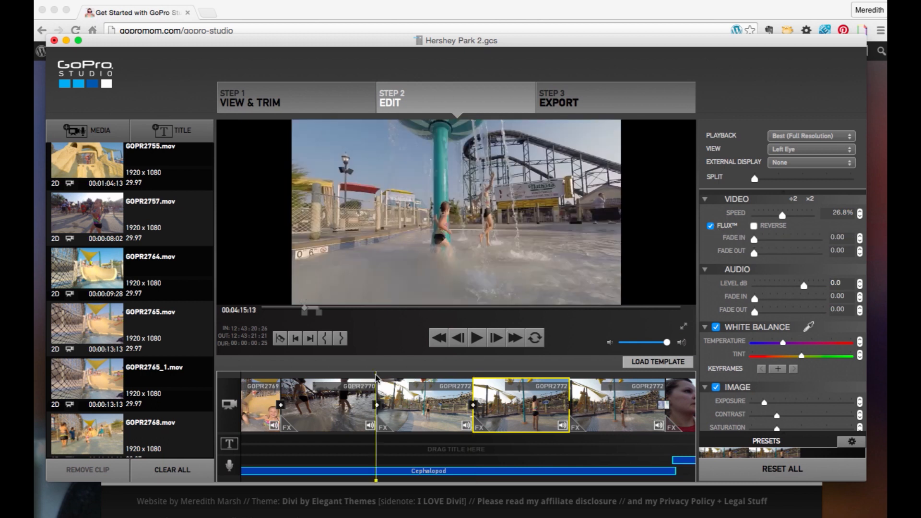
{"action": "left_click", "coordinate": [477, 338]}
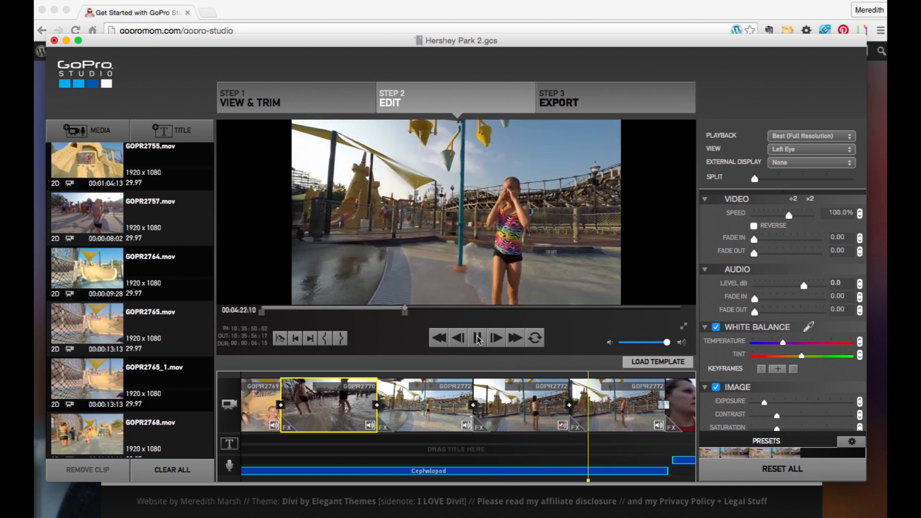
{"action": "left_click", "coordinate": [477, 339]}
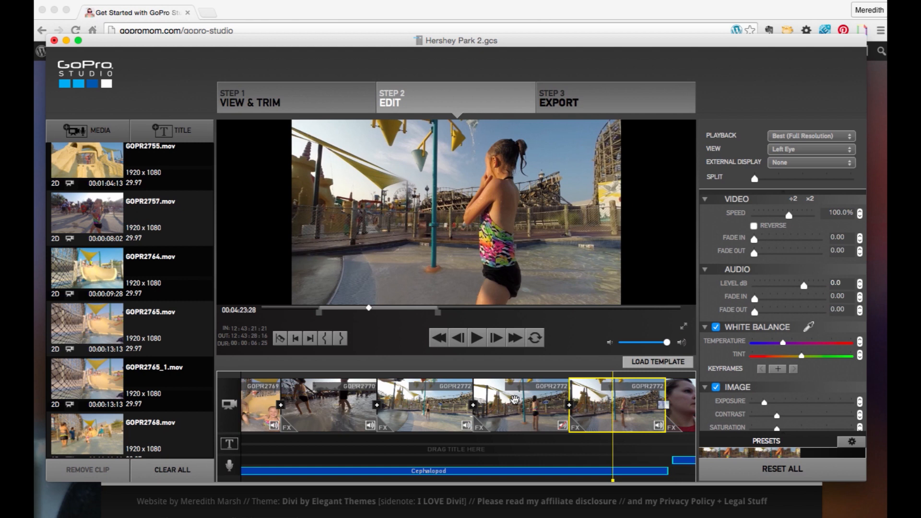
- Speed the GOPR2779 Ferris wheel clip up to about 245.4% and play it through into GOPR2781
{"action": "scroll", "coordinate": [450, 427], "scroll_direction": "right", "scroll_amount": 5}
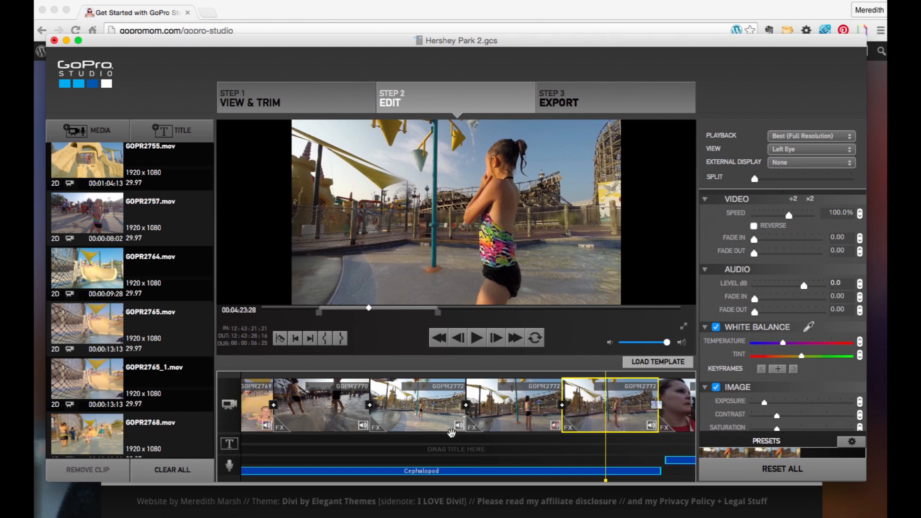
{"action": "scroll", "coordinate": [451, 431], "scroll_direction": "right", "scroll_amount": 15}
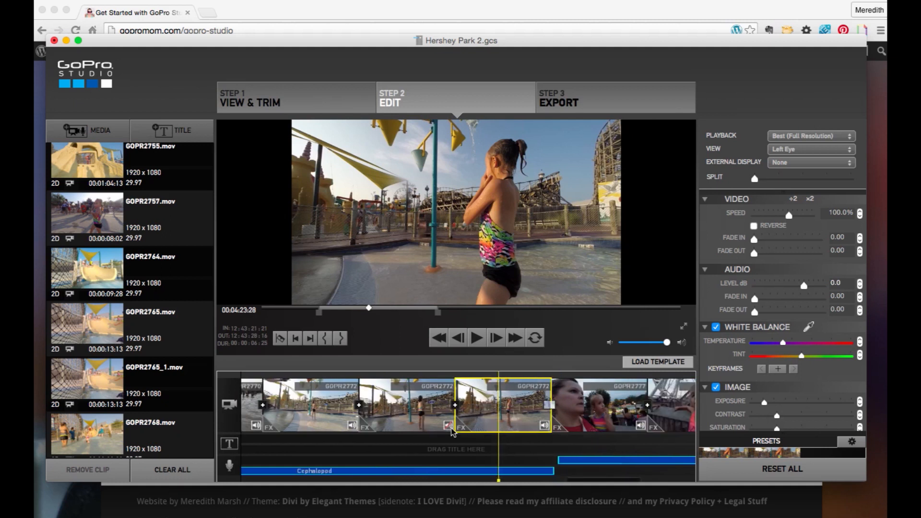
{"action": "scroll", "coordinate": [453, 432], "scroll_direction": "right", "scroll_amount": 8}
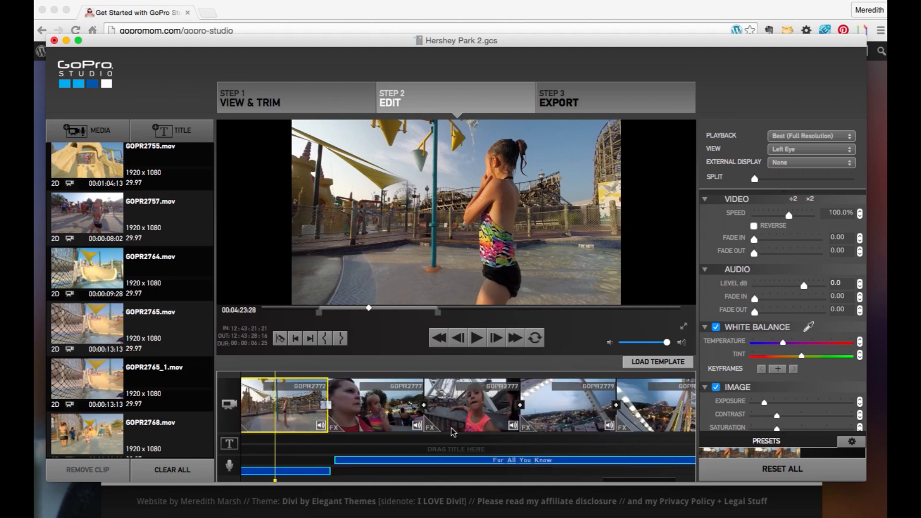
{"action": "scroll", "coordinate": [452, 432], "scroll_direction": "right", "scroll_amount": 6}
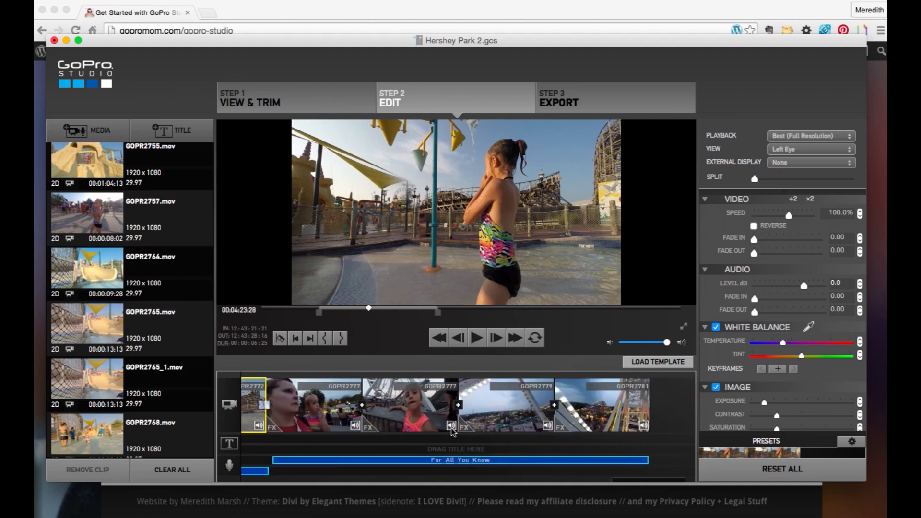
{"action": "left_click", "coordinate": [483, 409]}
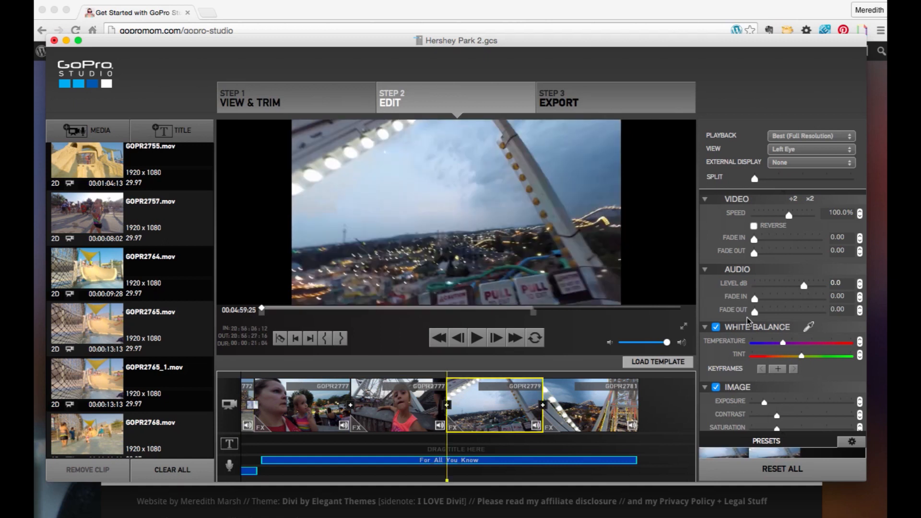
{"action": "mouse_move", "coordinate": [788, 215]}
{"action": "left_mouse_down"}
{"action": "mouse_move", "coordinate": [800, 217]}
{"action": "mouse_move", "coordinate": [794, 223]}
{"action": "left_mouse_up"}
{"action": "left_click", "coordinate": [475, 339]}
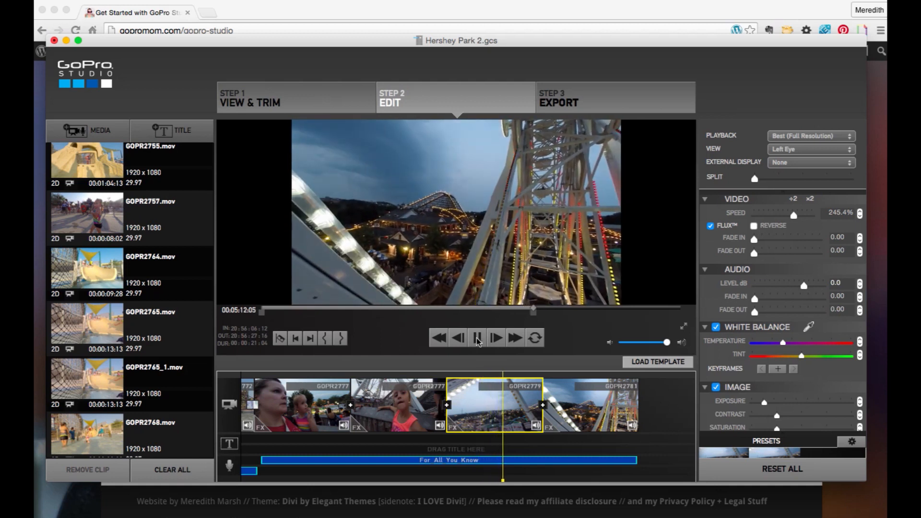
{"action": "left_click", "coordinate": [478, 342]}
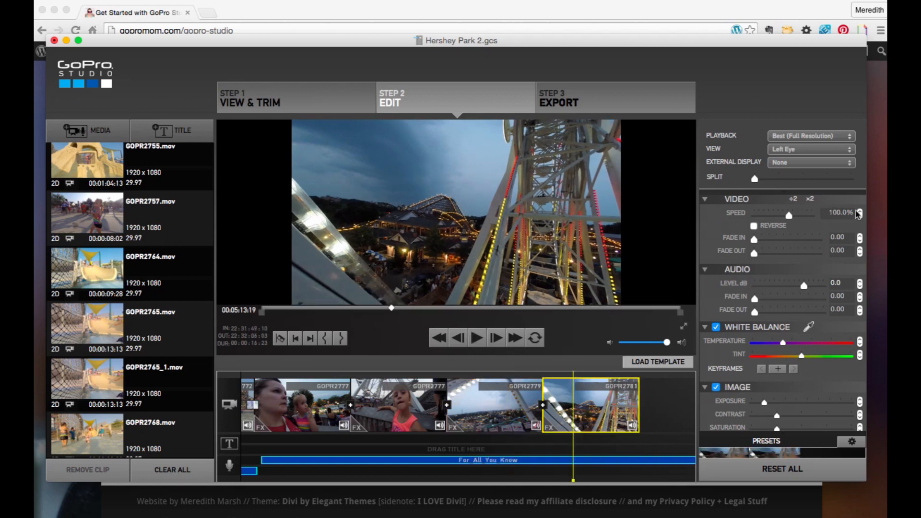
- Select the GOPR2779 clip again and set its speed to 100%
{"action": "left_click", "coordinate": [486, 412]}
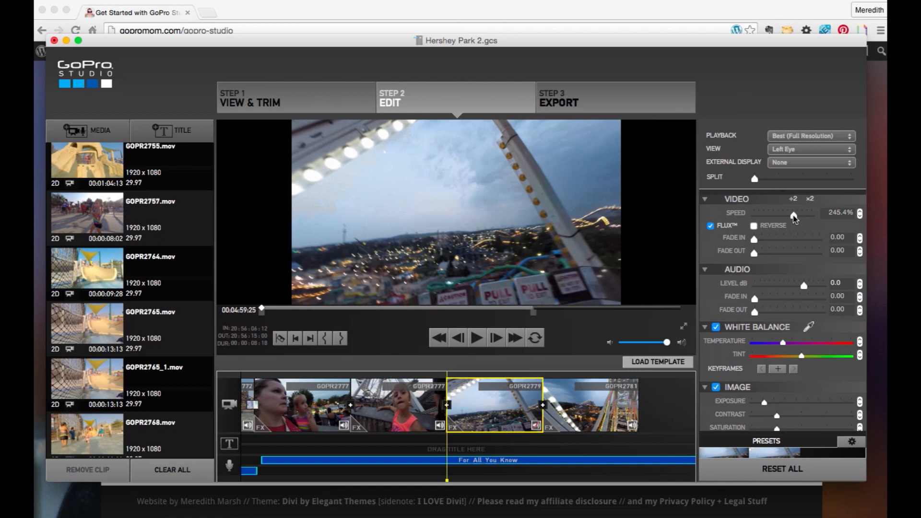
{"action": "left_click", "coordinate": [860, 216]}
{"action": "left_click", "coordinate": [860, 216]}
{"action": "left_click", "coordinate": [860, 216]}
{"action": "left_click", "coordinate": [859, 216]}
{"action": "double_click", "coordinate": [845, 216]}
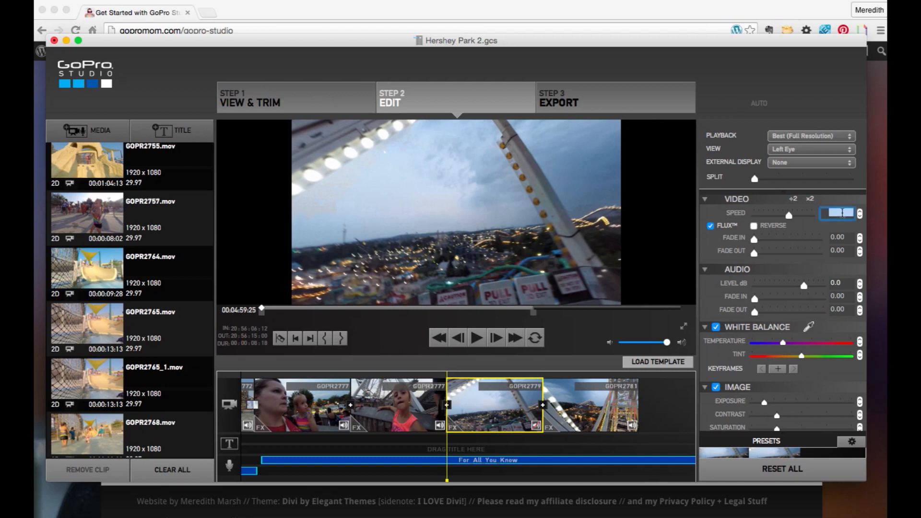
{"action": "type", "text": "100"}
{"action": "key", "text": "Return"}
{"action": "key", "text": "Tab"}
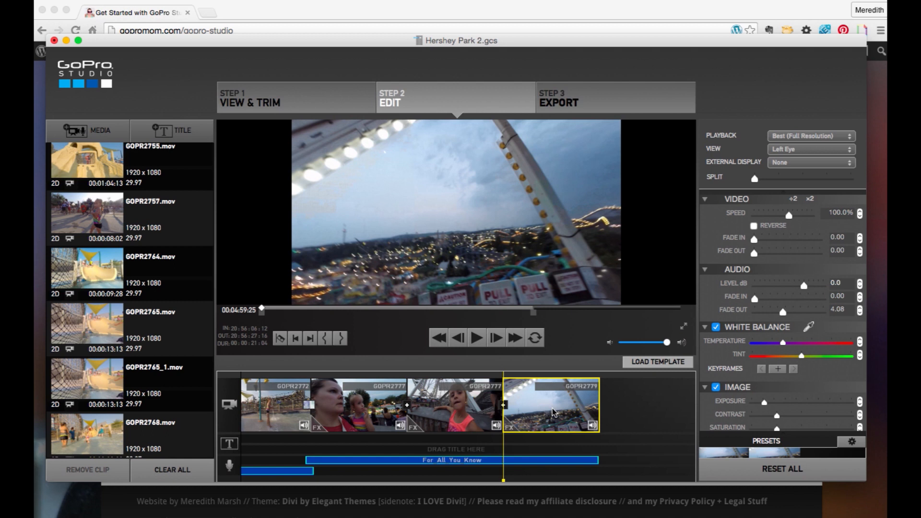
- Review the audio fades of the For All You Know music track and add a video fade-out to the GOPR2779 clip
{"action": "left_click", "coordinate": [533, 462]}
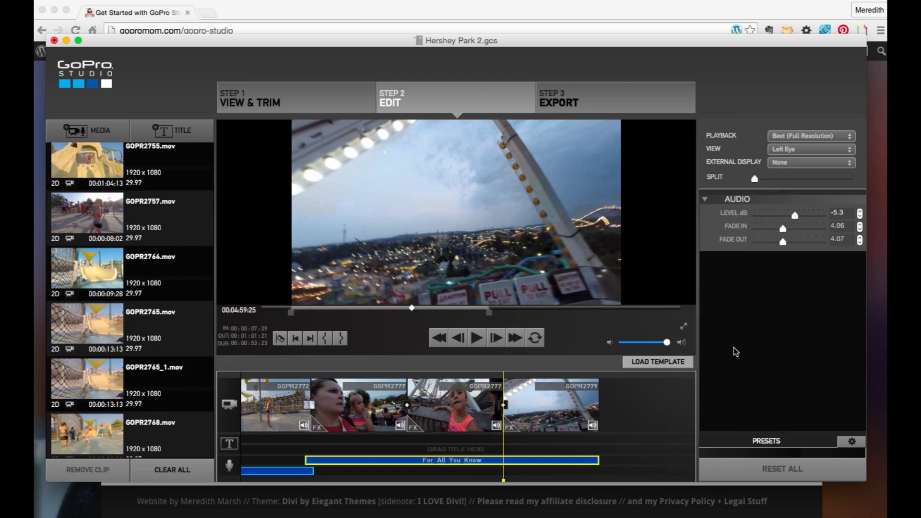
{"action": "left_click", "coordinate": [550, 406]}
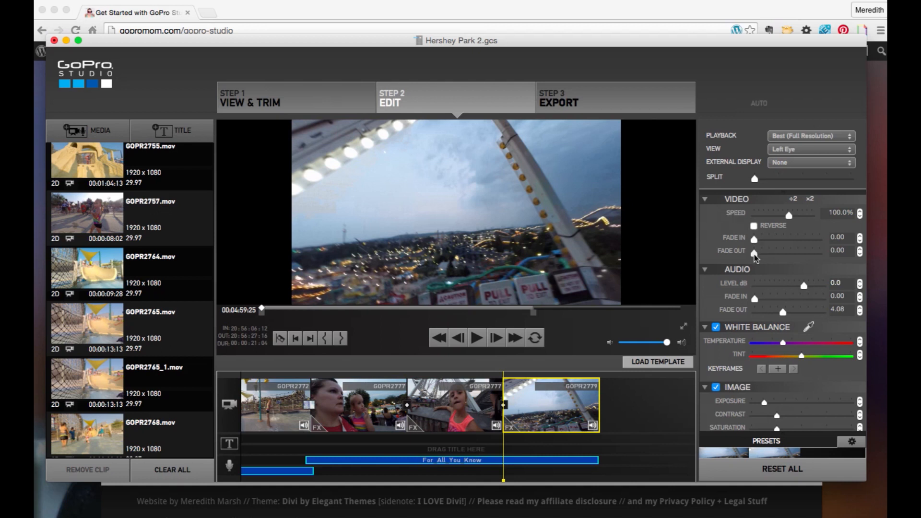
{"action": "left_click_drag", "start_coordinate": [754, 254], "coordinate": [782, 255]}
- Play the timeline from just before the GOPR2779 clip to preview its fade-out
{"action": "left_click", "coordinate": [498, 377]}
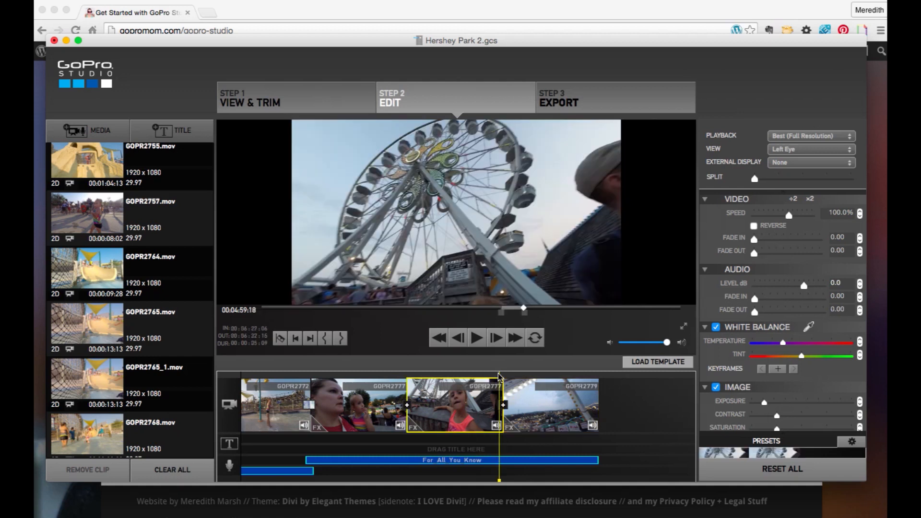
{"action": "key", "text": "space"}
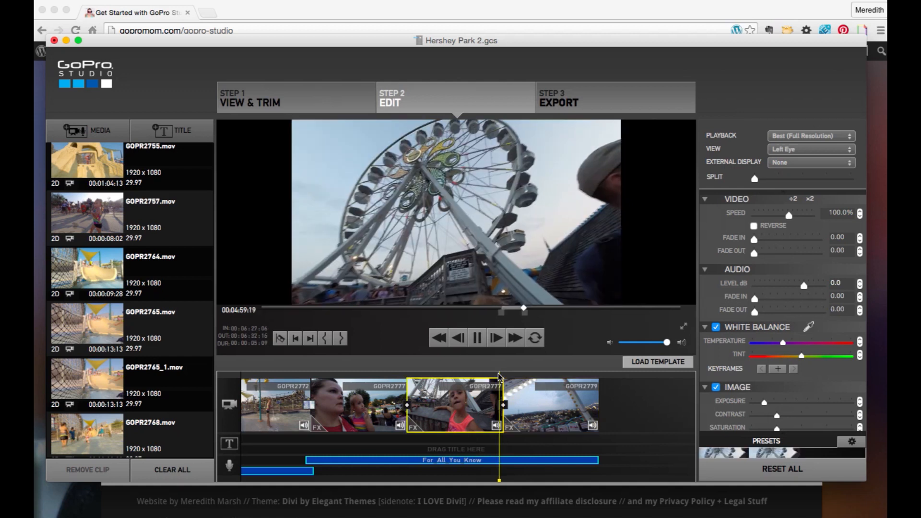